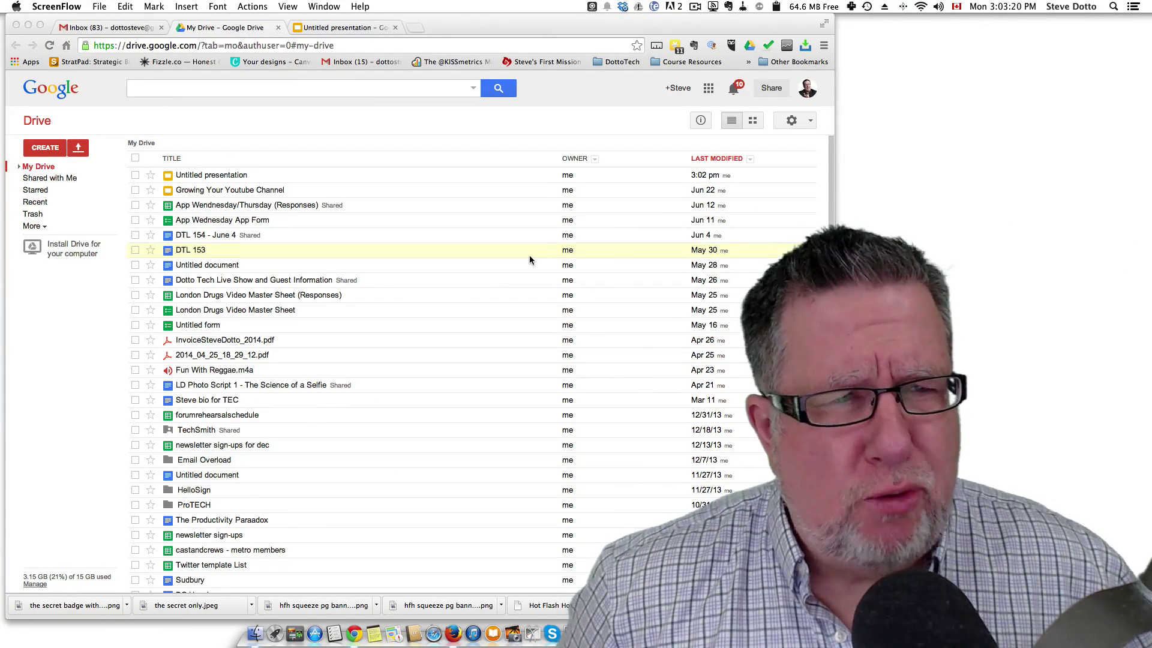
- Open Google Drive's Create dropdown listing Folder, Document, Presentation and other item types
{"action": "left_click", "coordinate": [48, 147]}
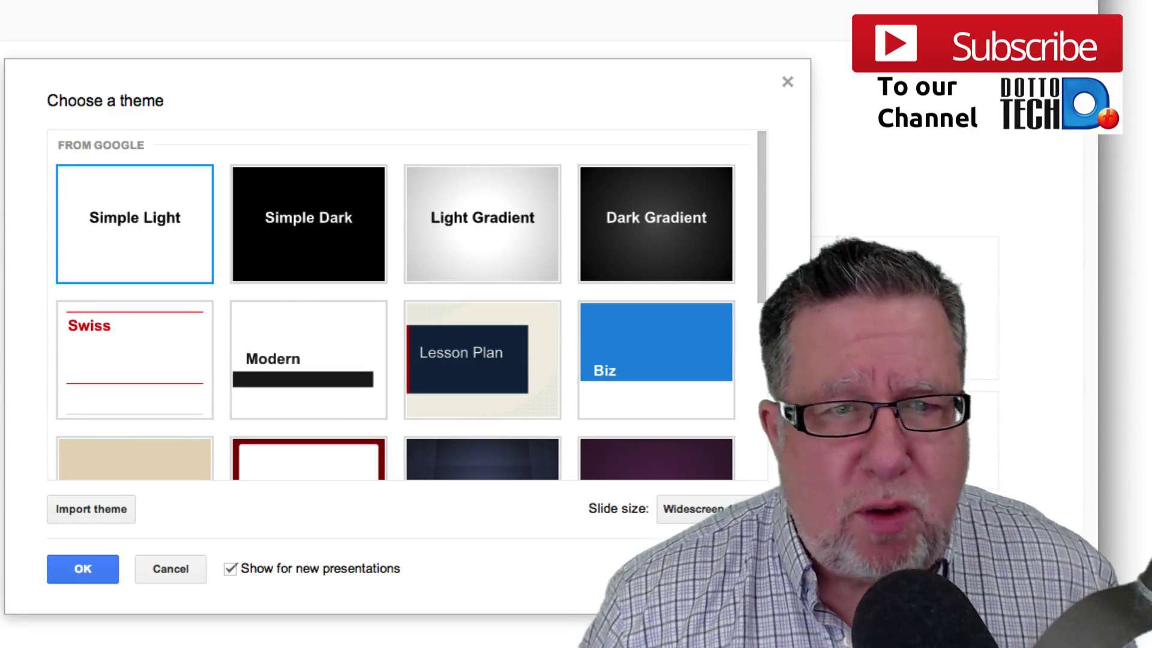
- Scroll through the Choose a theme grid to browse themes such as Khaki, Wave and Trek
{"action": "scroll", "coordinate": [329, 262], "scroll_direction": "down", "scroll_amount": 5}
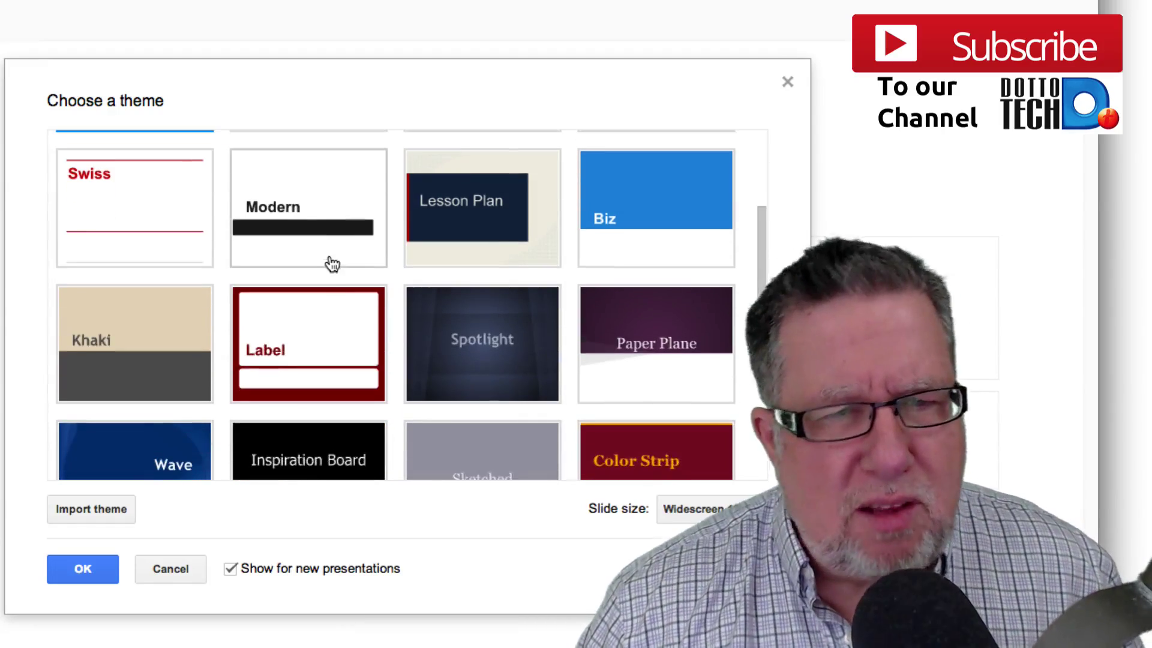
{"action": "scroll", "coordinate": [332, 264], "scroll_direction": "down", "scroll_amount": 1}
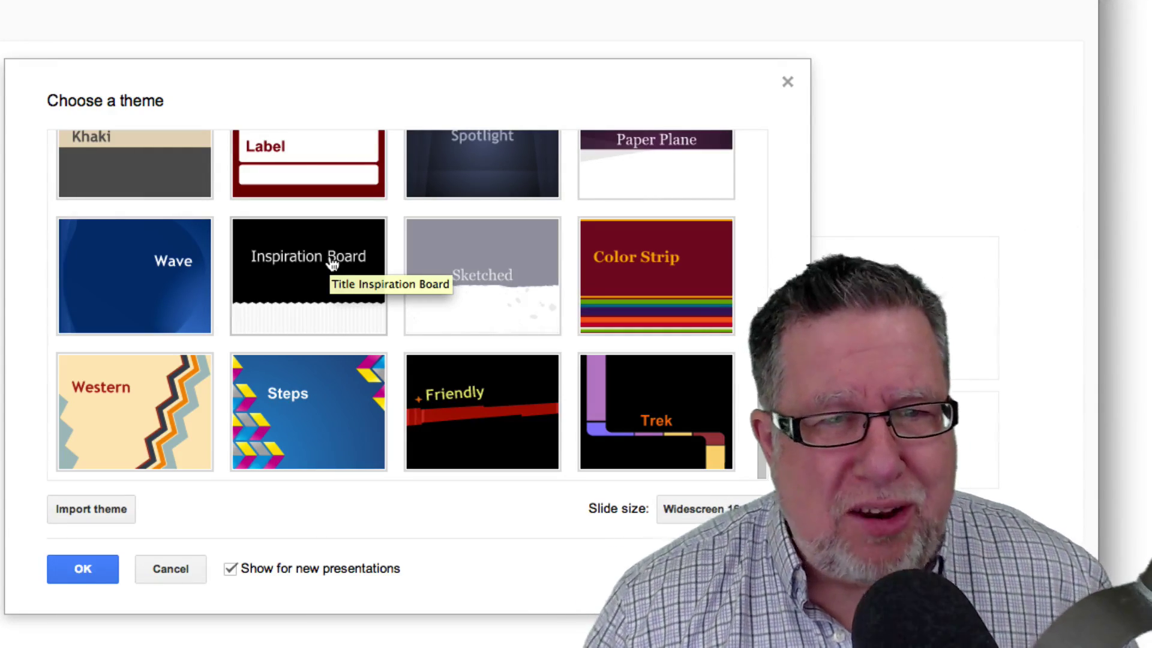
{"action": "scroll", "coordinate": [331, 263], "scroll_direction": "up", "scroll_amount": 2}
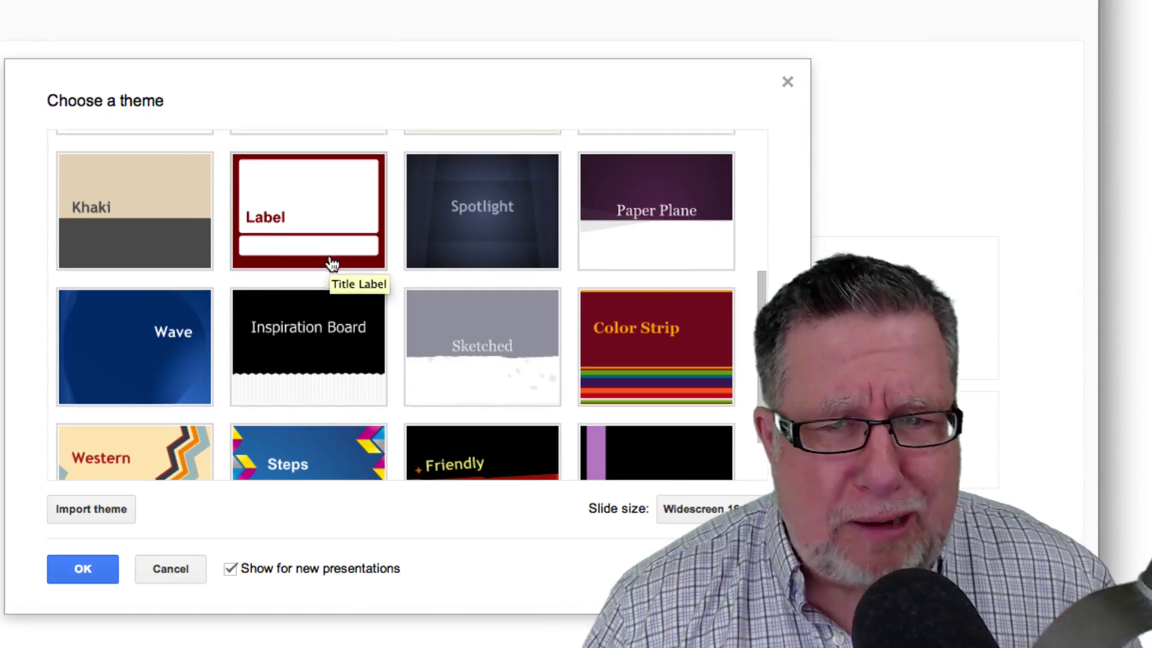
{"action": "scroll", "coordinate": [332, 263], "scroll_direction": "down", "scroll_amount": 2}
{"action": "scroll", "coordinate": [497, 360], "scroll_direction": "up", "scroll_amount": 3}
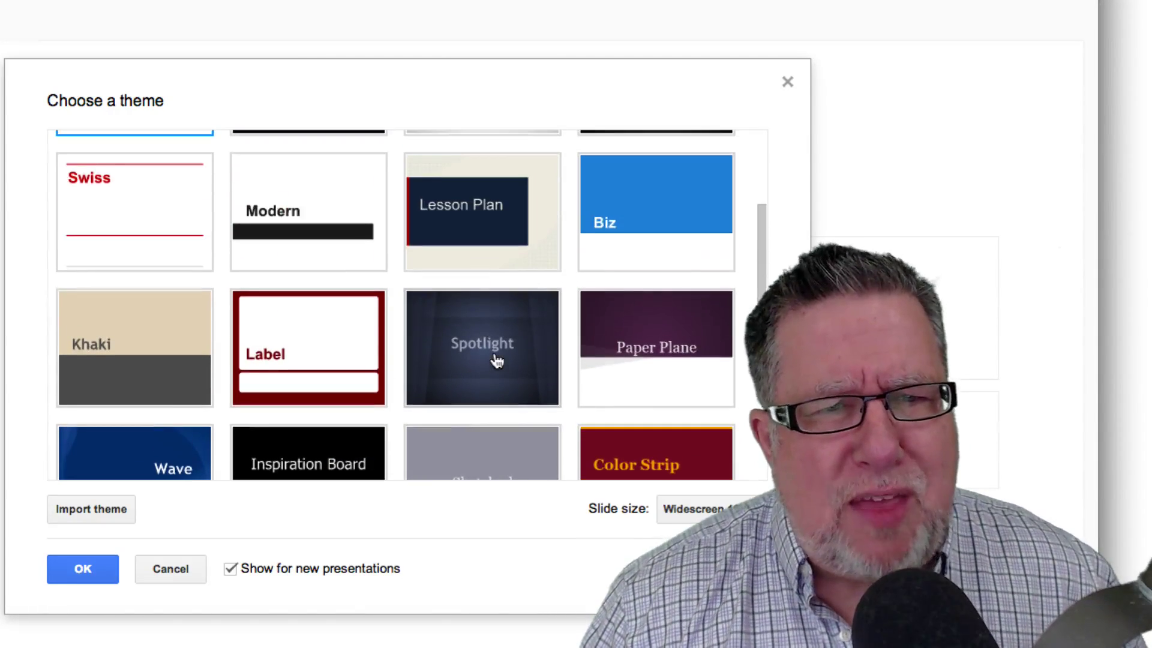
{"action": "scroll", "coordinate": [495, 358], "scroll_direction": "up", "scroll_amount": 1}
{"action": "scroll", "coordinate": [497, 358], "scroll_direction": "down", "scroll_amount": 4}
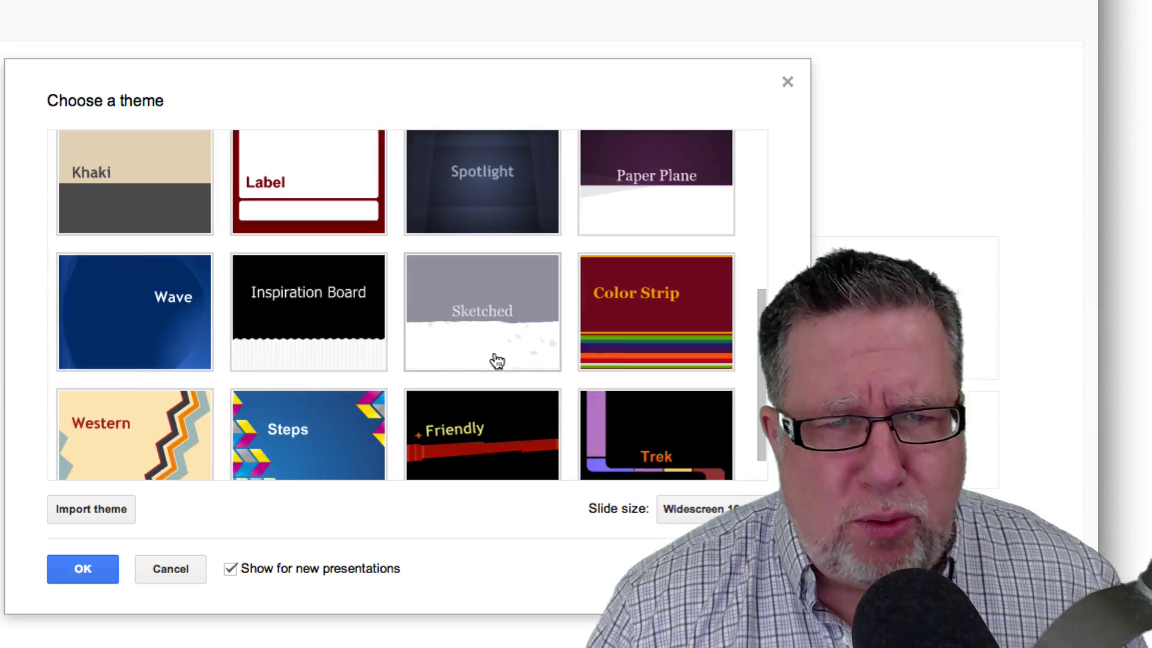
- Keep the slide size at Widescreen 16:9 and browse themes like Simple Light and Modern
{"action": "left_click", "coordinate": [725, 507]}
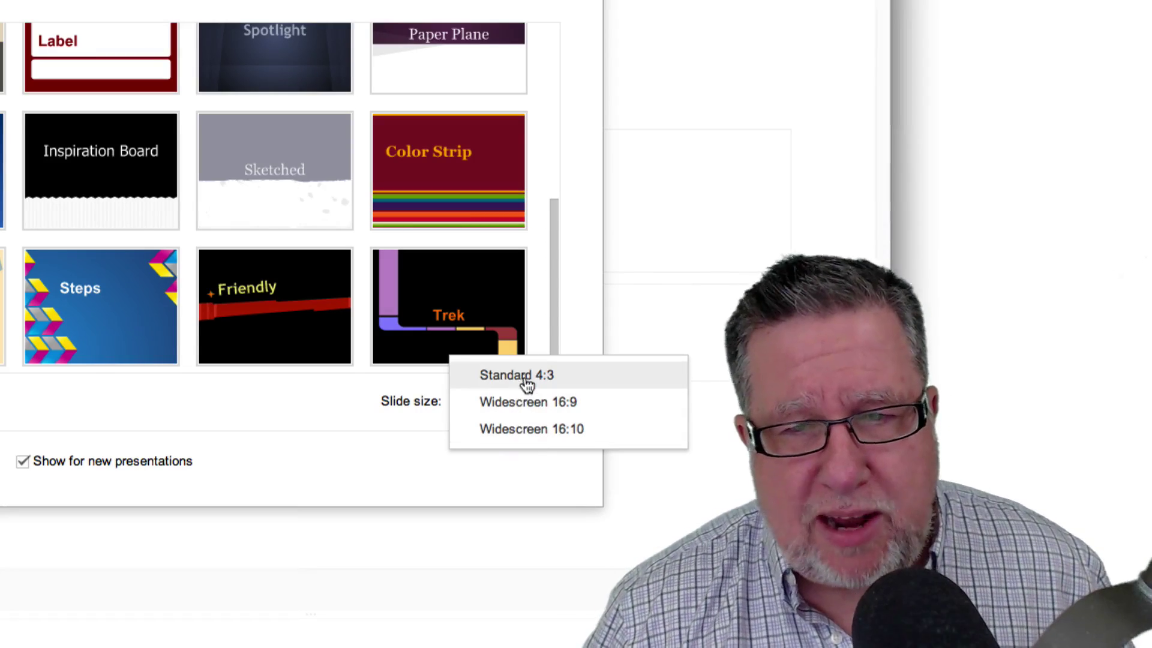
{"action": "left_click", "coordinate": [526, 401]}
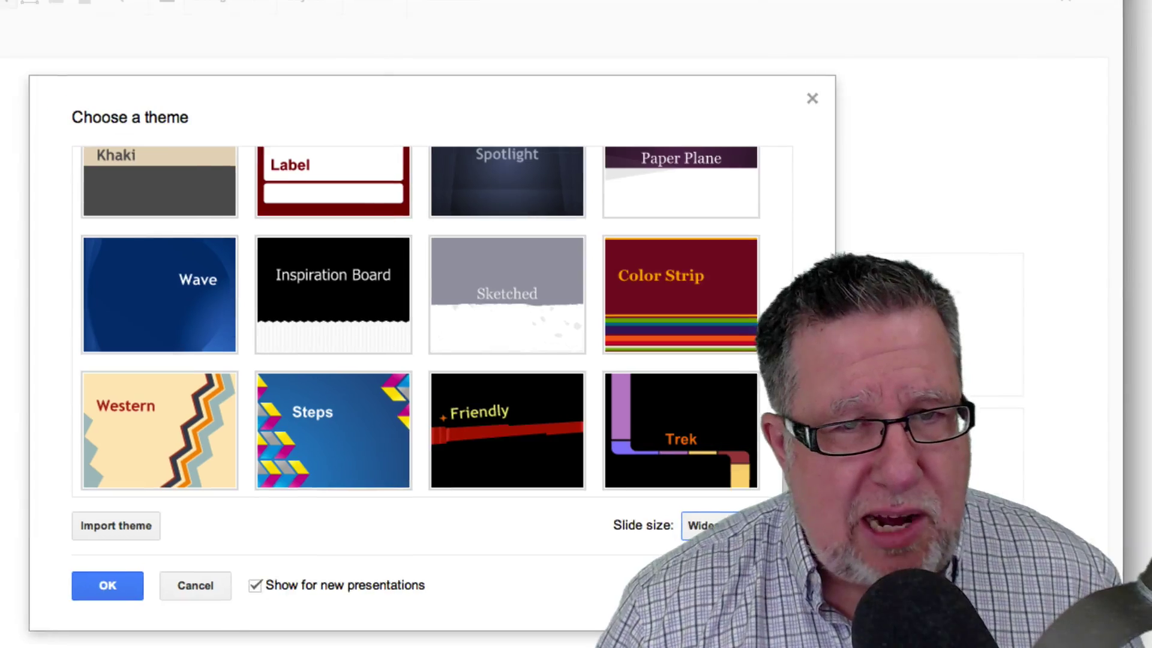
{"action": "scroll", "coordinate": [555, 380], "scroll_direction": "up", "scroll_amount": 5}
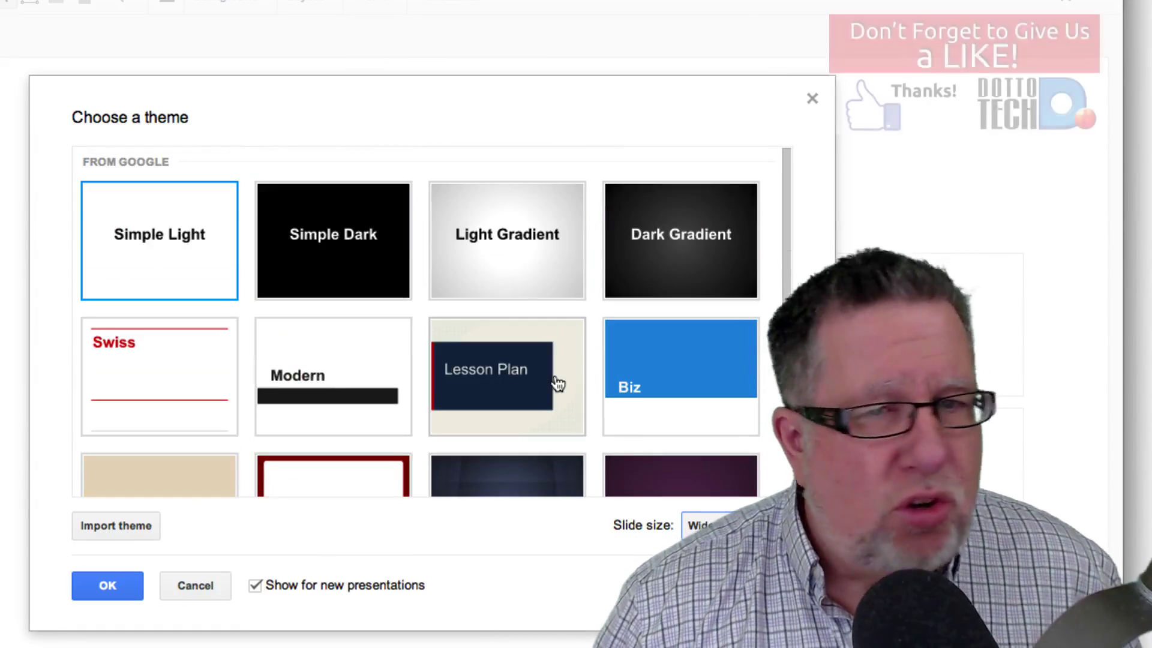
{"action": "scroll", "coordinate": [558, 384], "scroll_direction": "down", "scroll_amount": 5}
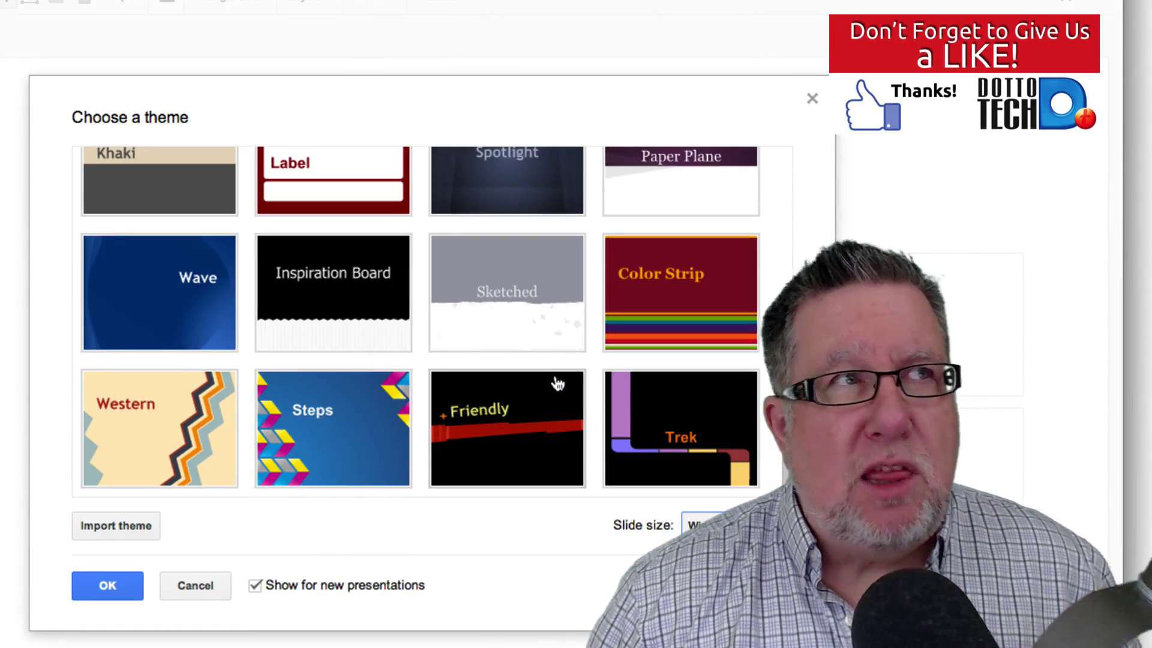
{"action": "scroll", "coordinate": [558, 384], "scroll_direction": "up", "scroll_amount": 2}
{"action": "scroll", "coordinate": [558, 383], "scroll_direction": "up", "scroll_amount": 3}
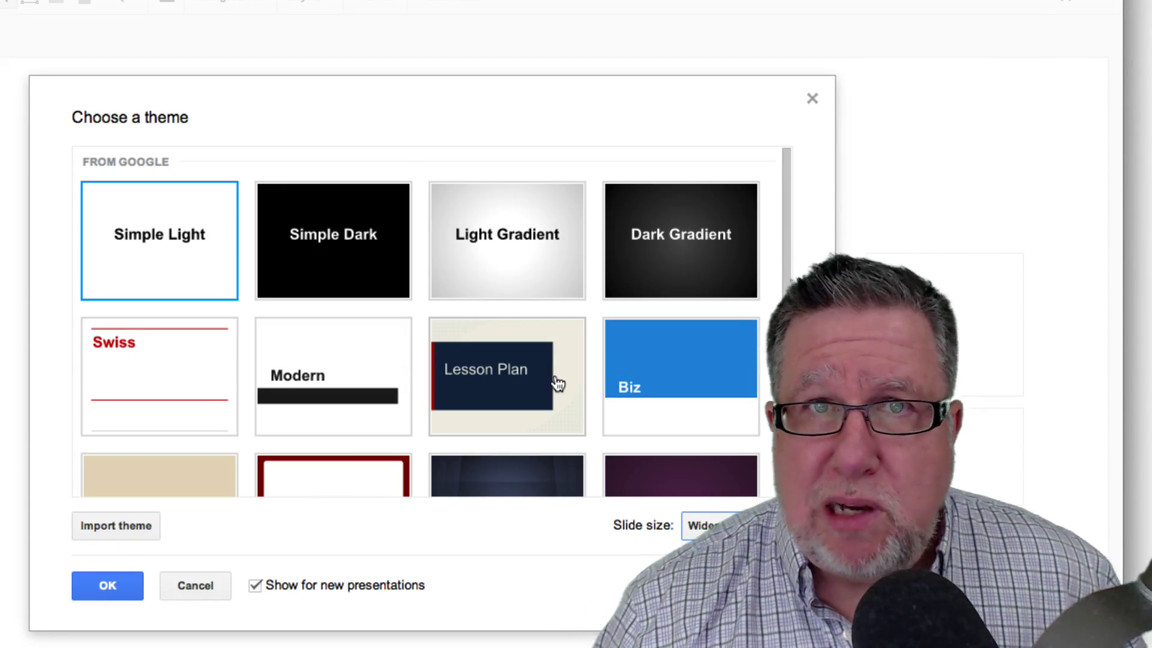
{"action": "scroll", "coordinate": [408, 378], "scroll_direction": "down", "scroll_amount": 3}
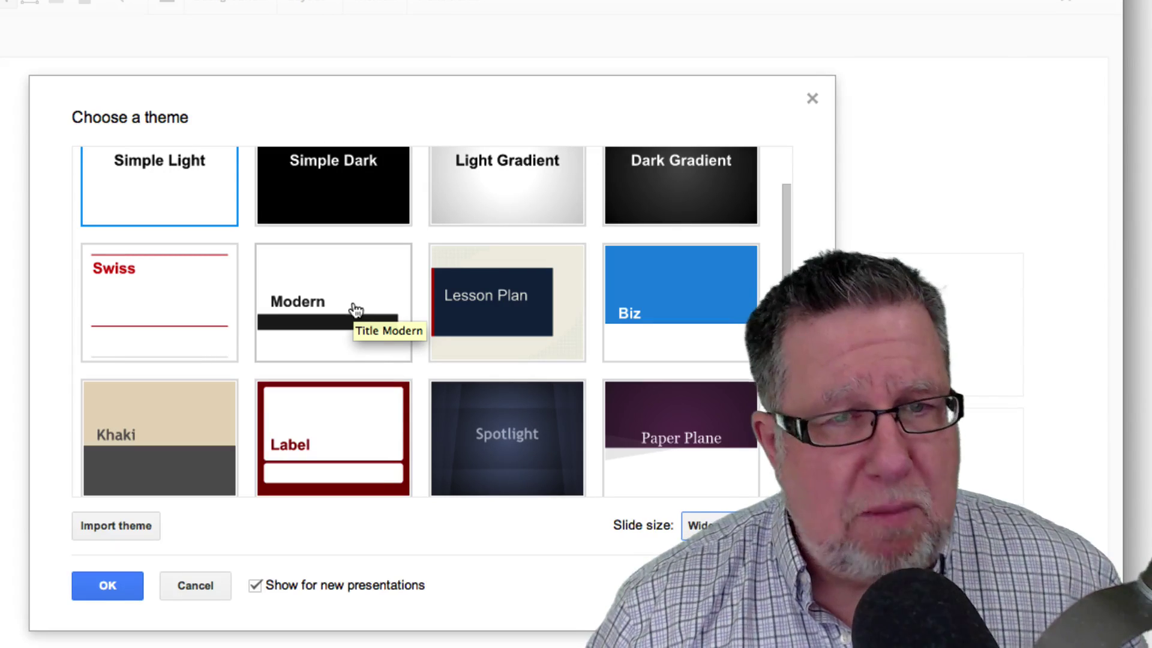
- Dismiss the theme chooser and review the title, Great Point and Wrap Up slides
{"action": "left_click", "coordinate": [812, 99]}
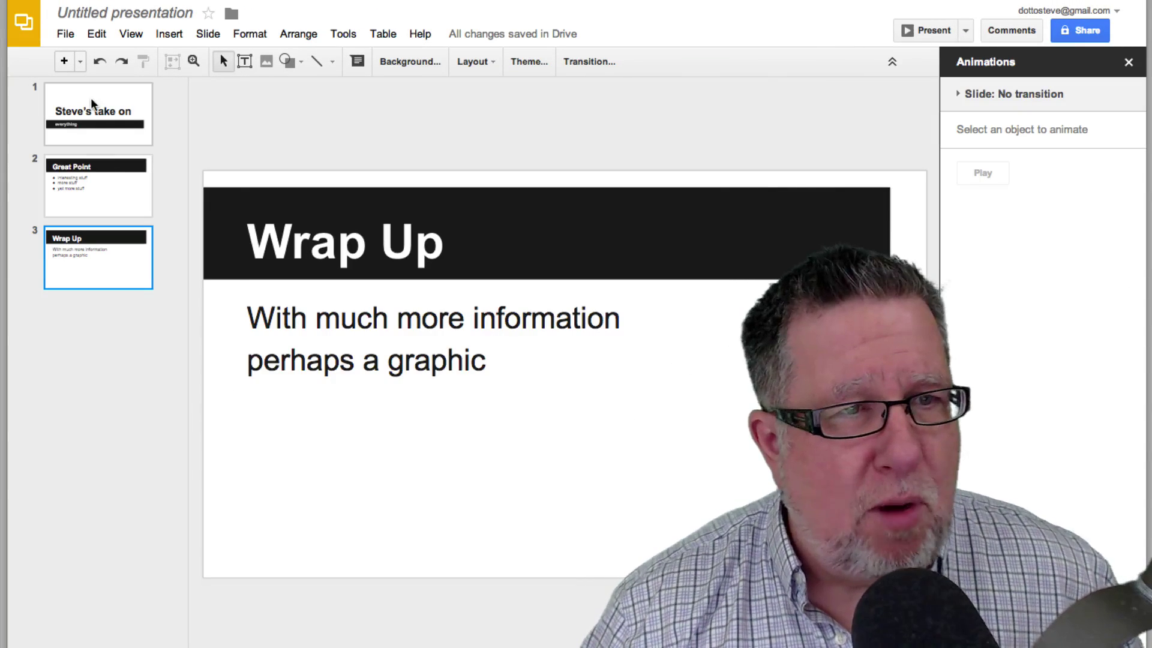
{"action": "left_click", "coordinate": [91, 101]}
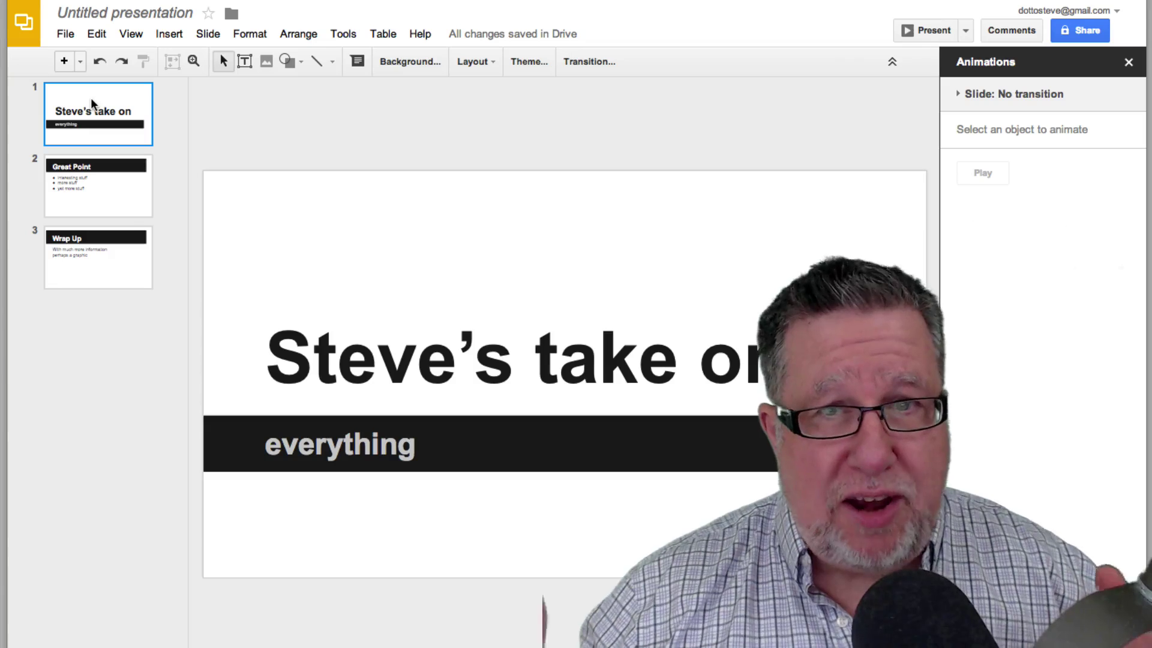
{"action": "left_click", "coordinate": [95, 183]}
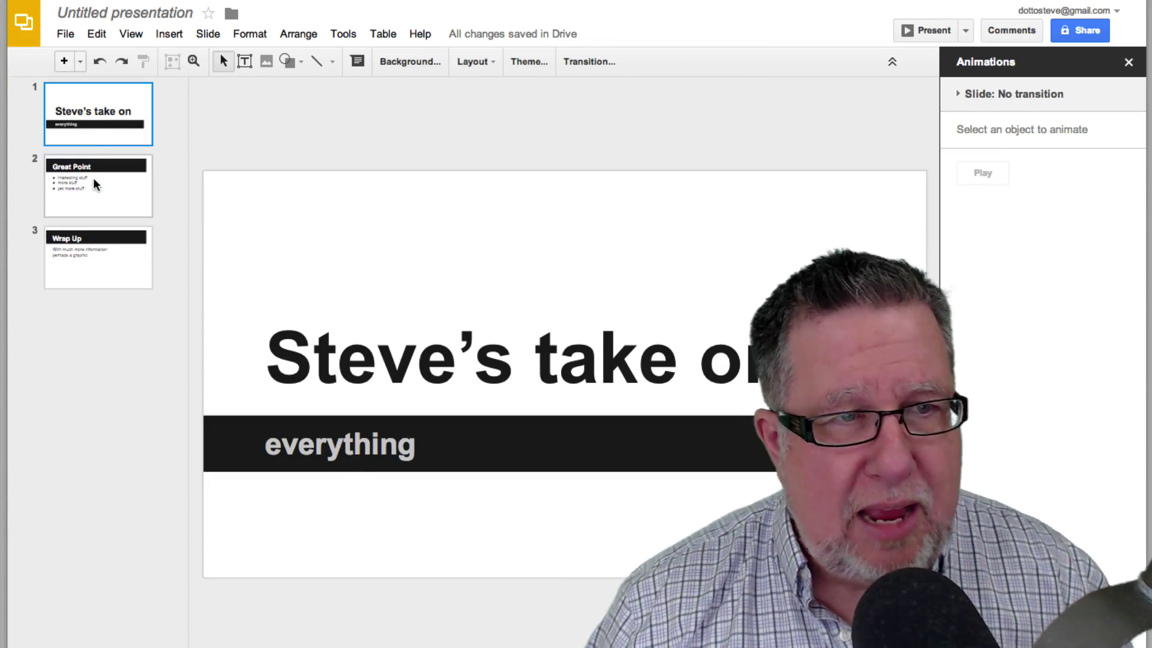
{"action": "left_click", "coordinate": [97, 259]}
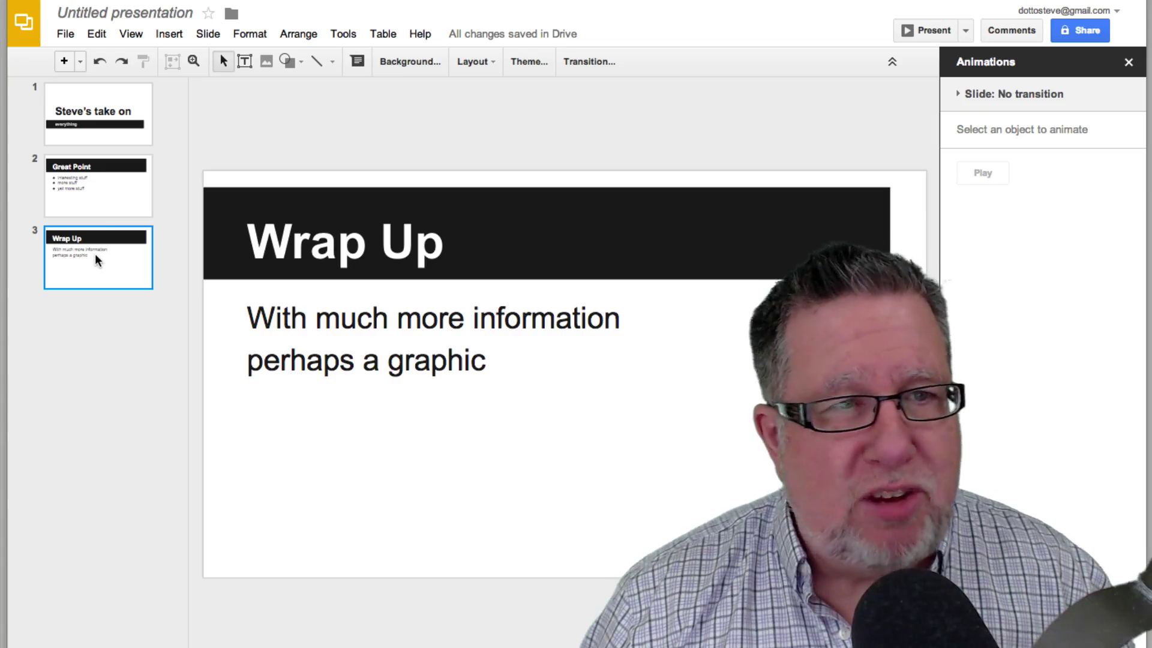
{"action": "left_click", "coordinate": [102, 120]}
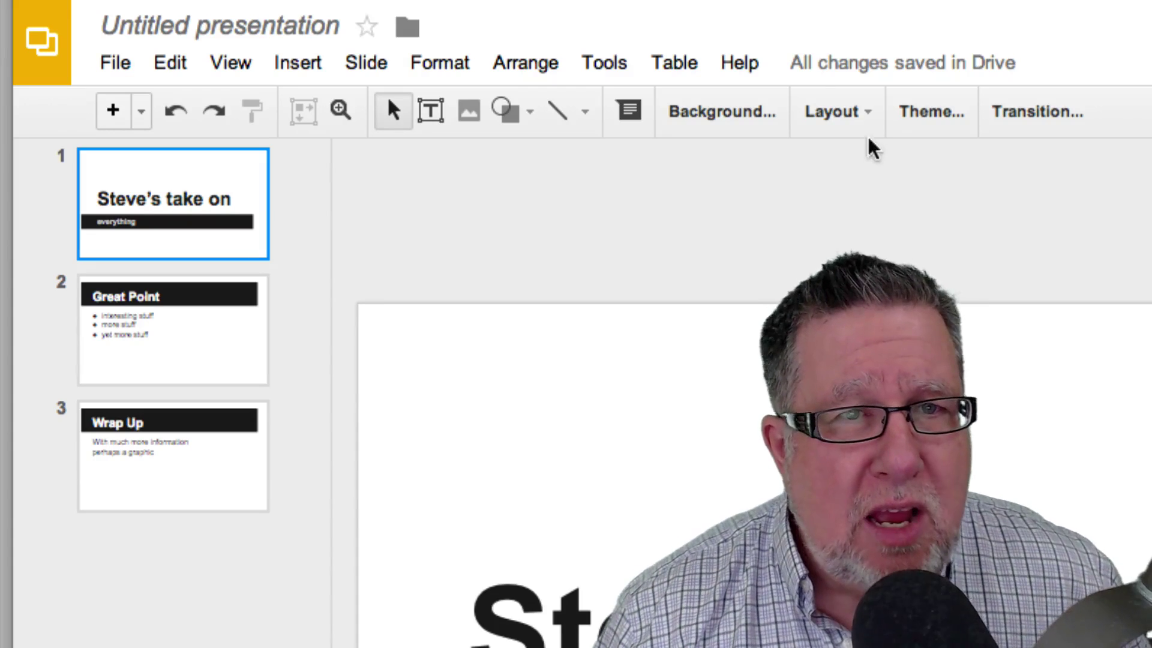
{"action": "left_click", "coordinate": [859, 118]}
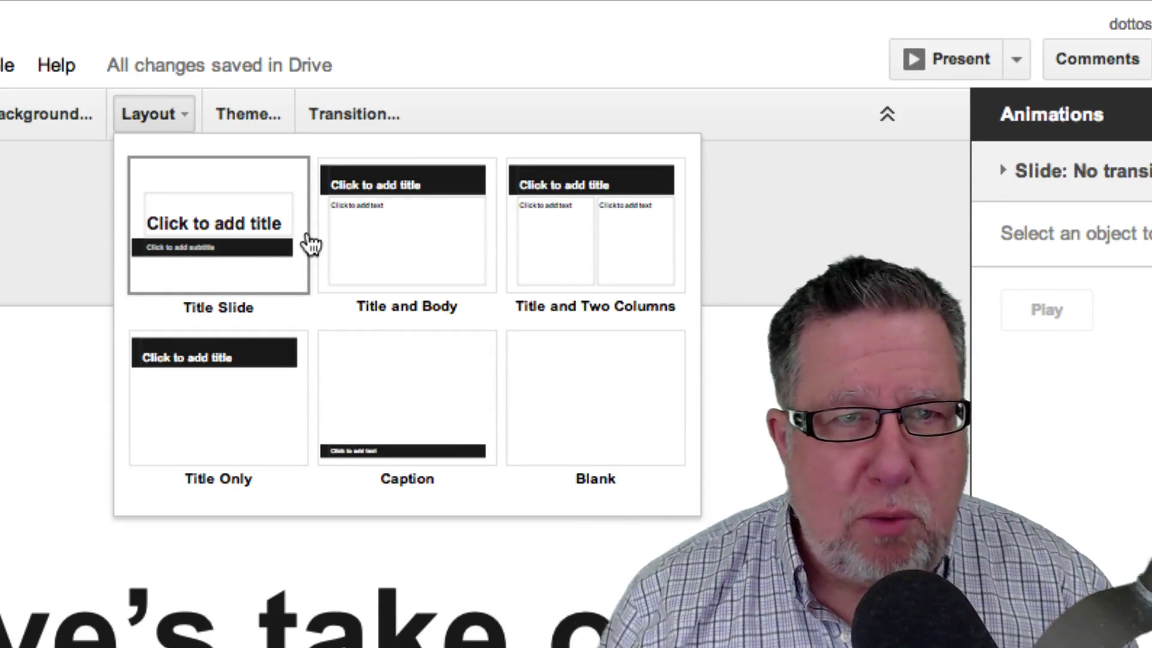
{"action": "left_click", "coordinate": [18, 231]}
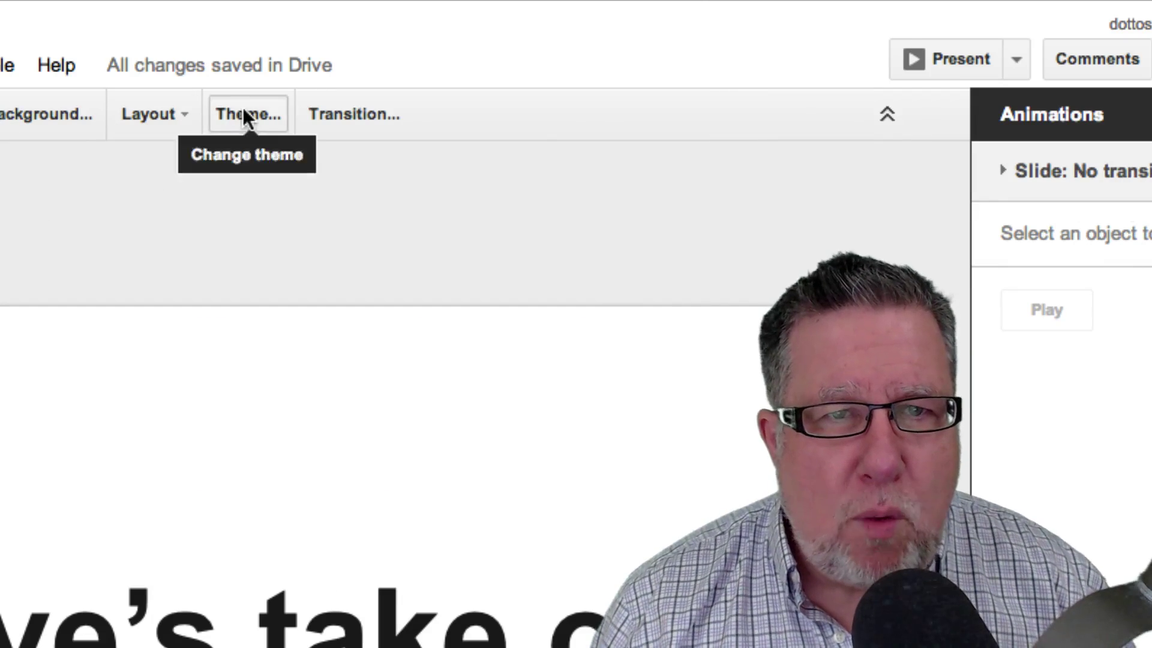
{"action": "left_click", "coordinate": [244, 114]}
{"action": "scroll", "coordinate": [550, 442], "scroll_direction": "down", "scroll_amount": 10}
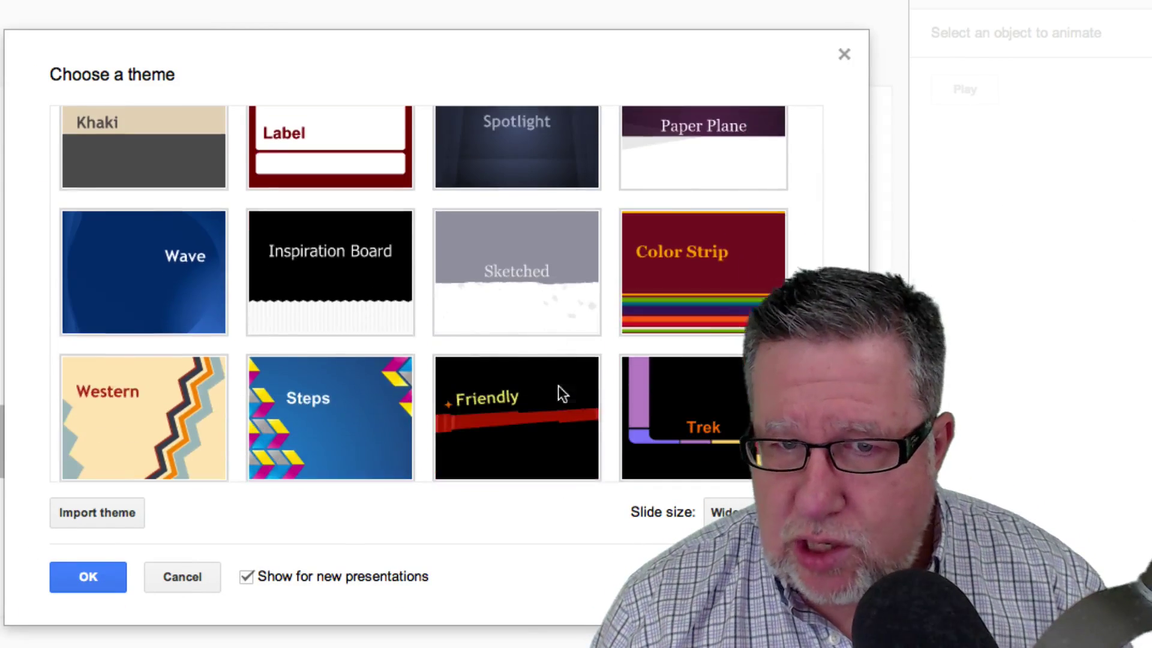
{"action": "scroll", "coordinate": [560, 392], "scroll_direction": "down", "scroll_amount": 1}
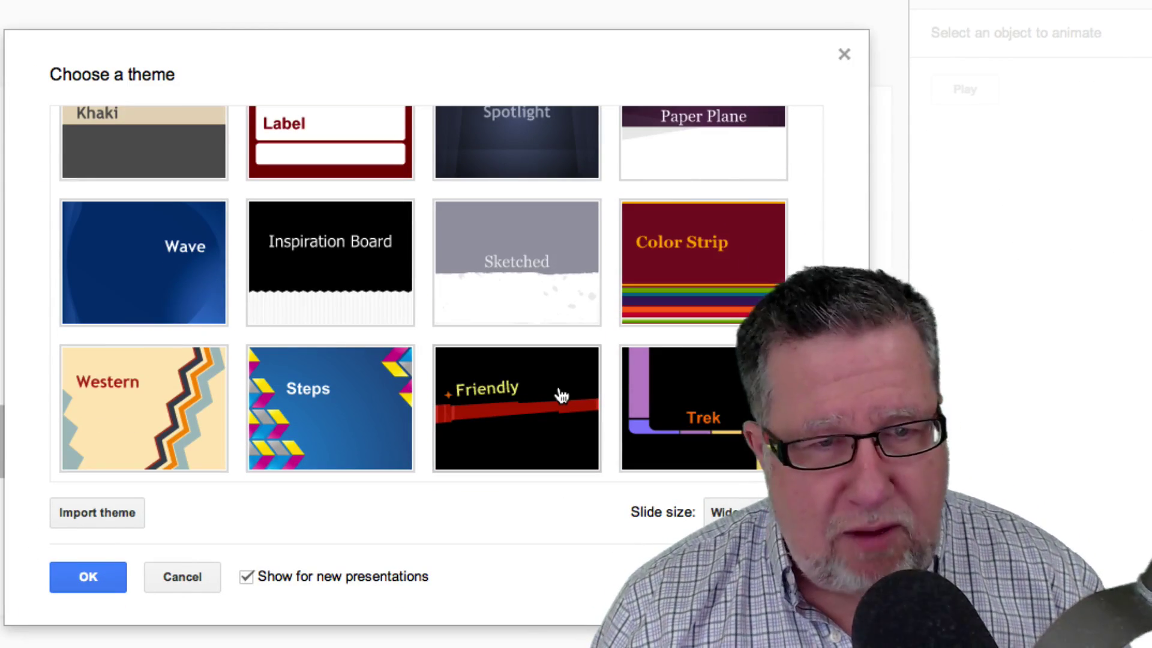
{"action": "scroll", "coordinate": [561, 395], "scroll_direction": "up", "scroll_amount": 5}
{"action": "scroll", "coordinate": [560, 396], "scroll_direction": "down", "scroll_amount": 5}
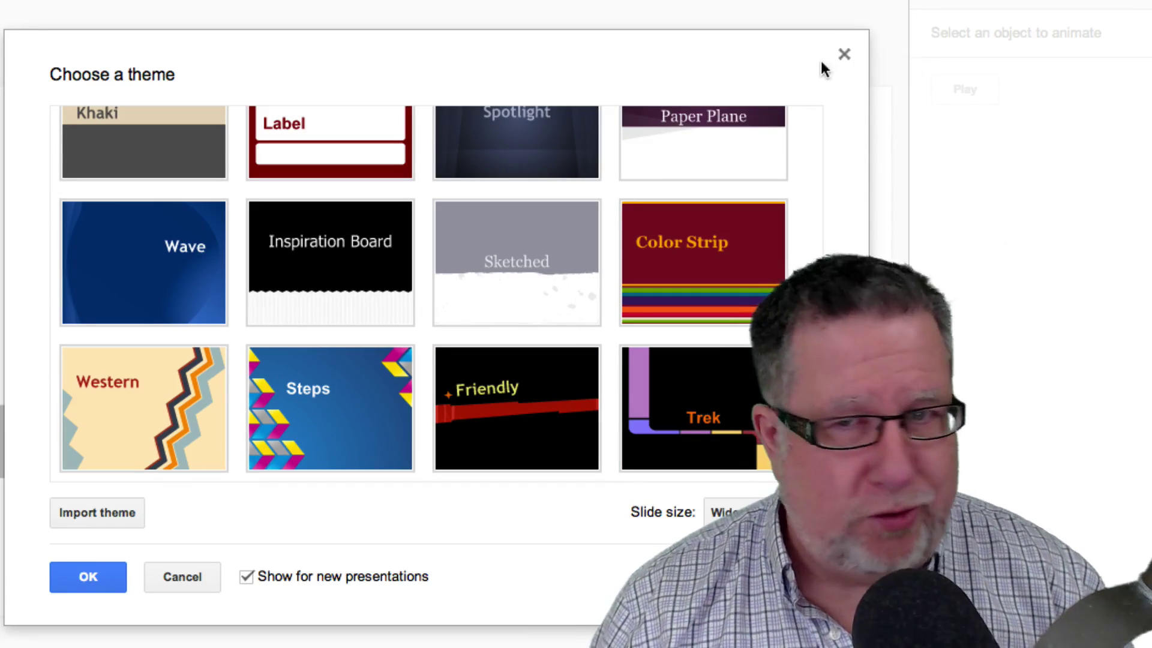
{"action": "left_click", "coordinate": [843, 54]}
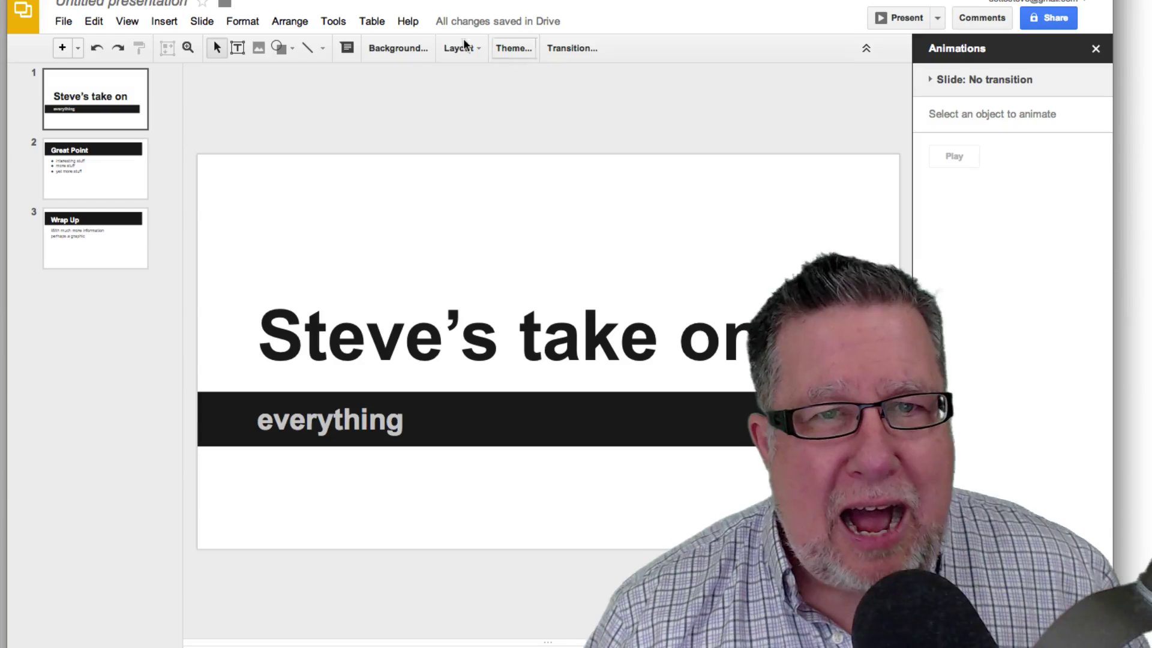
- Show the transition settings and select the Great Point slide with its Fast Fade
{"action": "left_click", "coordinate": [578, 48]}
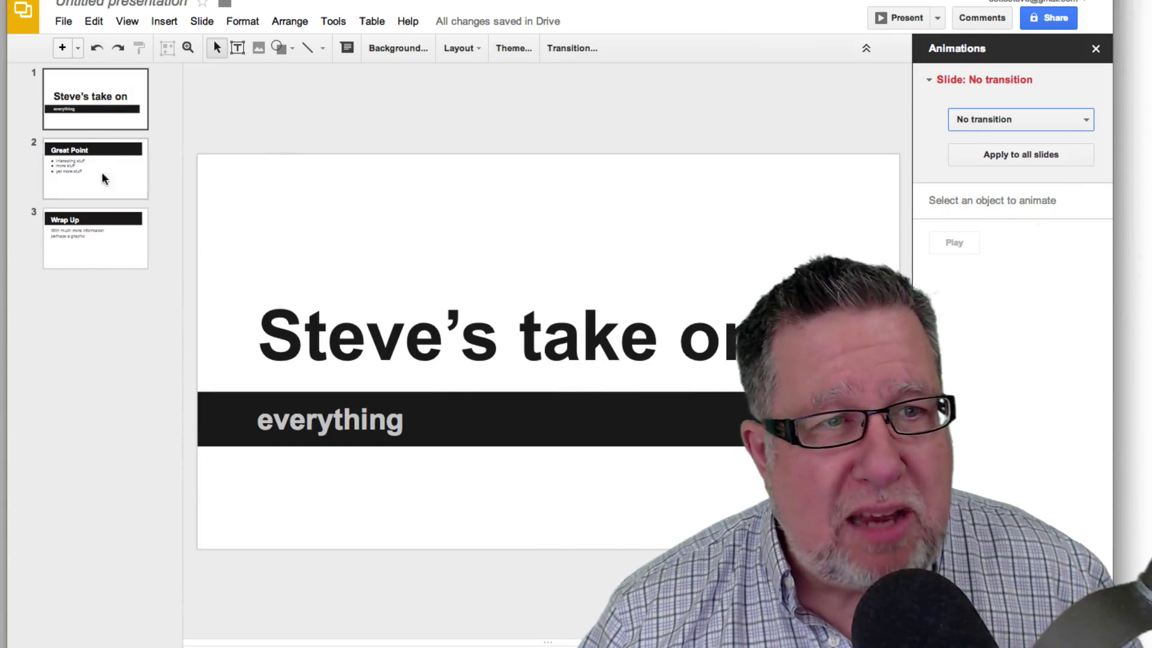
{"action": "left_click", "coordinate": [116, 150]}
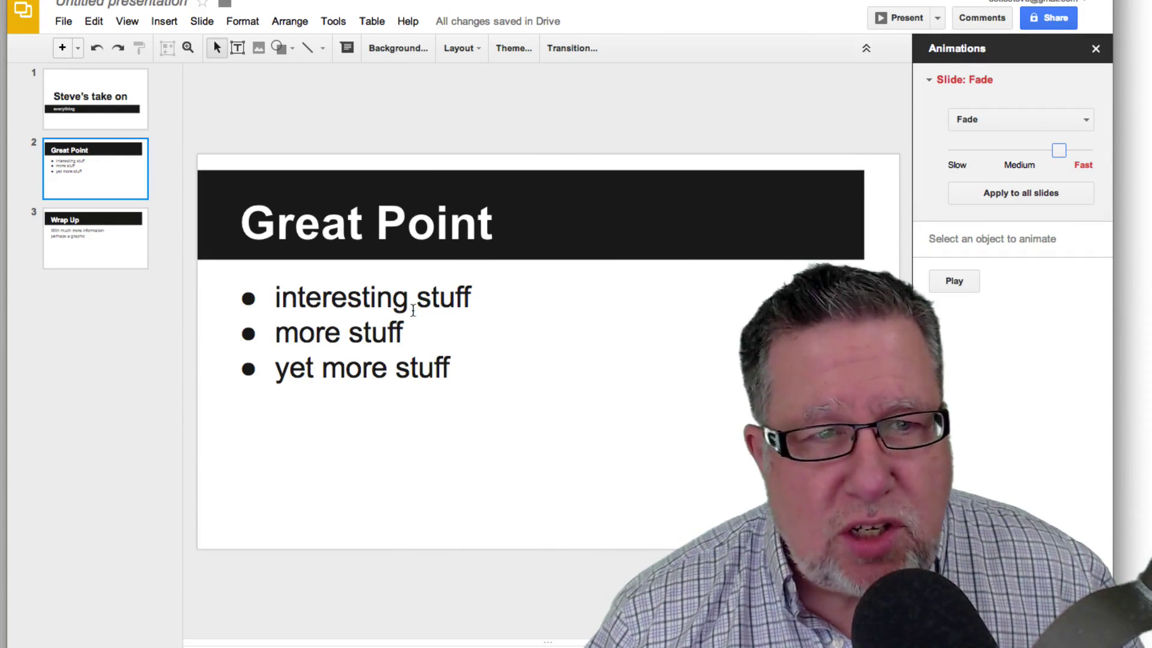
- Give the Great Point bullets a Fade in on click, by paragraph, and preview it
{"action": "left_click", "coordinate": [374, 352]}
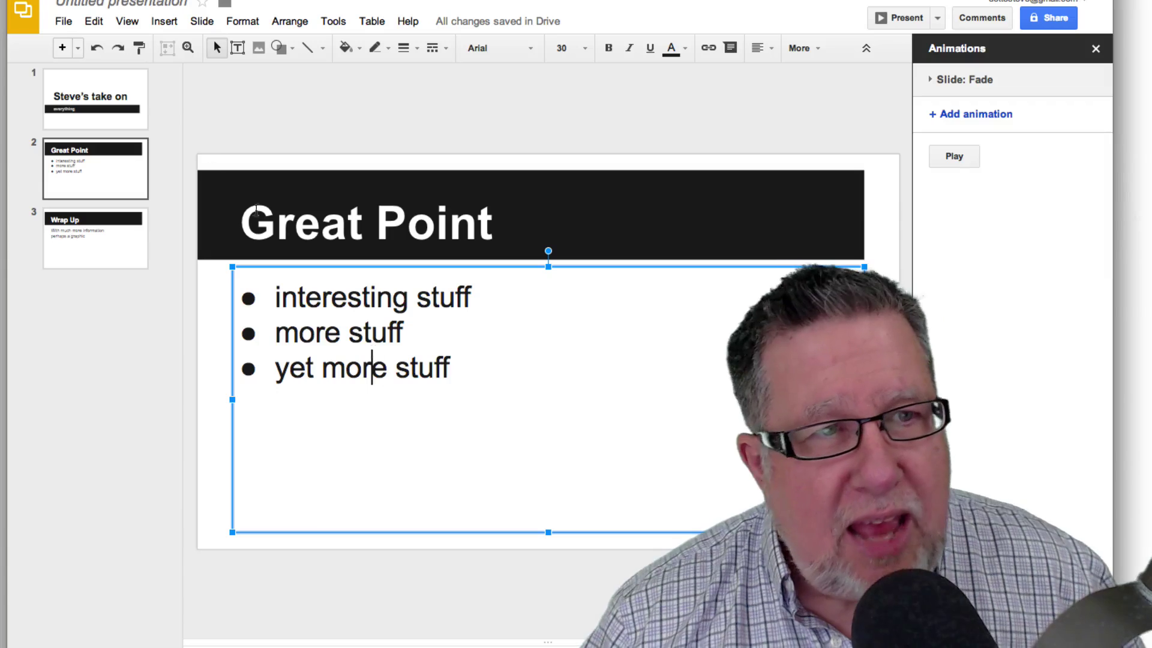
{"action": "left_click", "coordinate": [604, 476]}
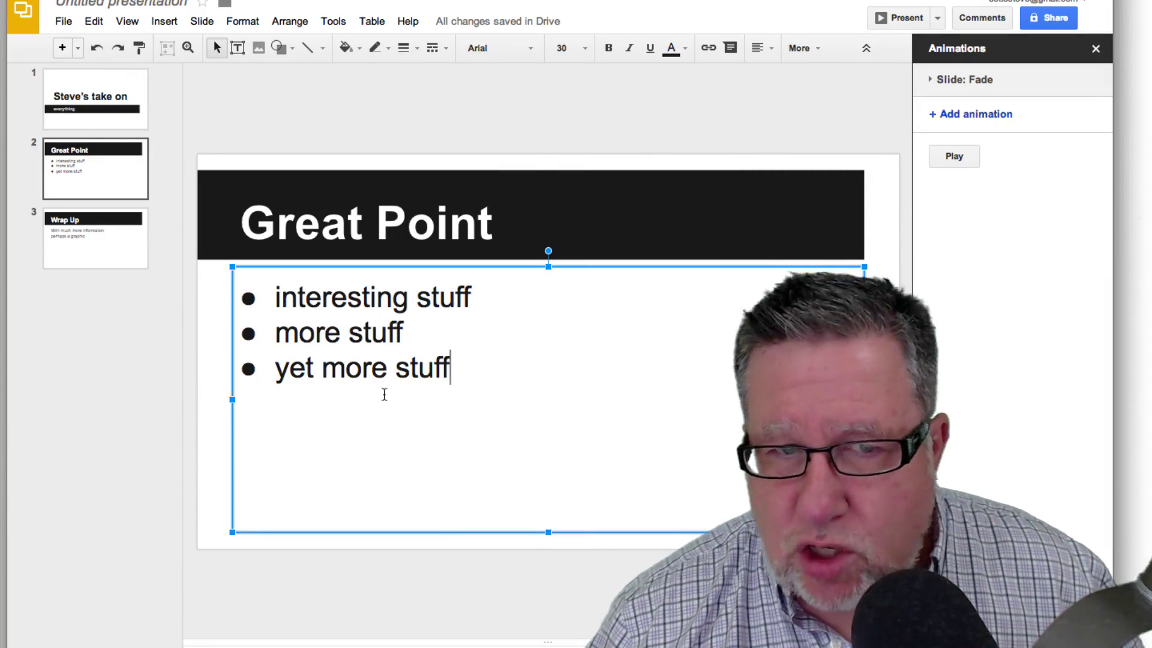
{"action": "left_click", "coordinate": [973, 115]}
{"action": "left_click", "coordinate": [1041, 150]}
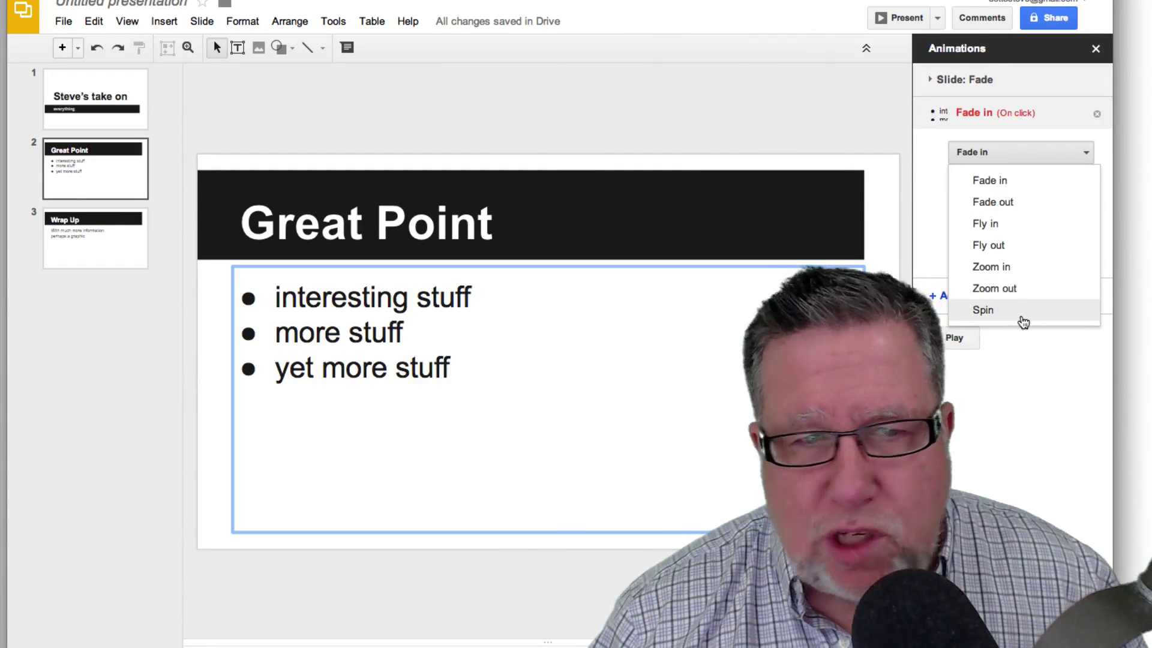
{"action": "left_click", "coordinate": [1031, 182]}
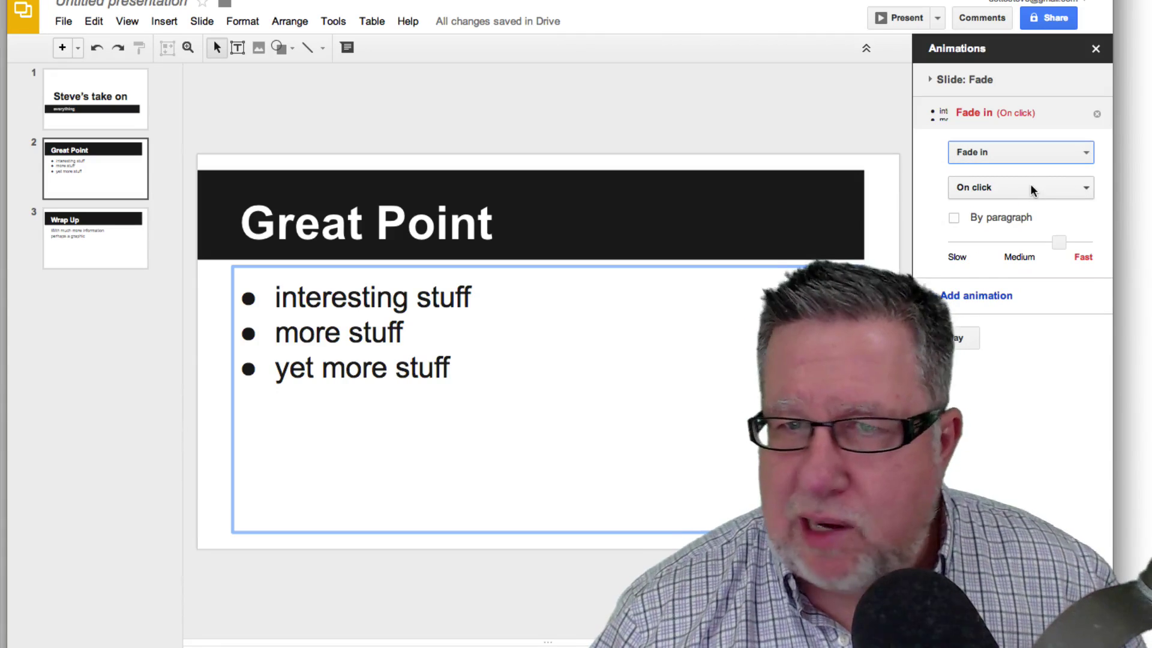
{"action": "left_click", "coordinate": [992, 194]}
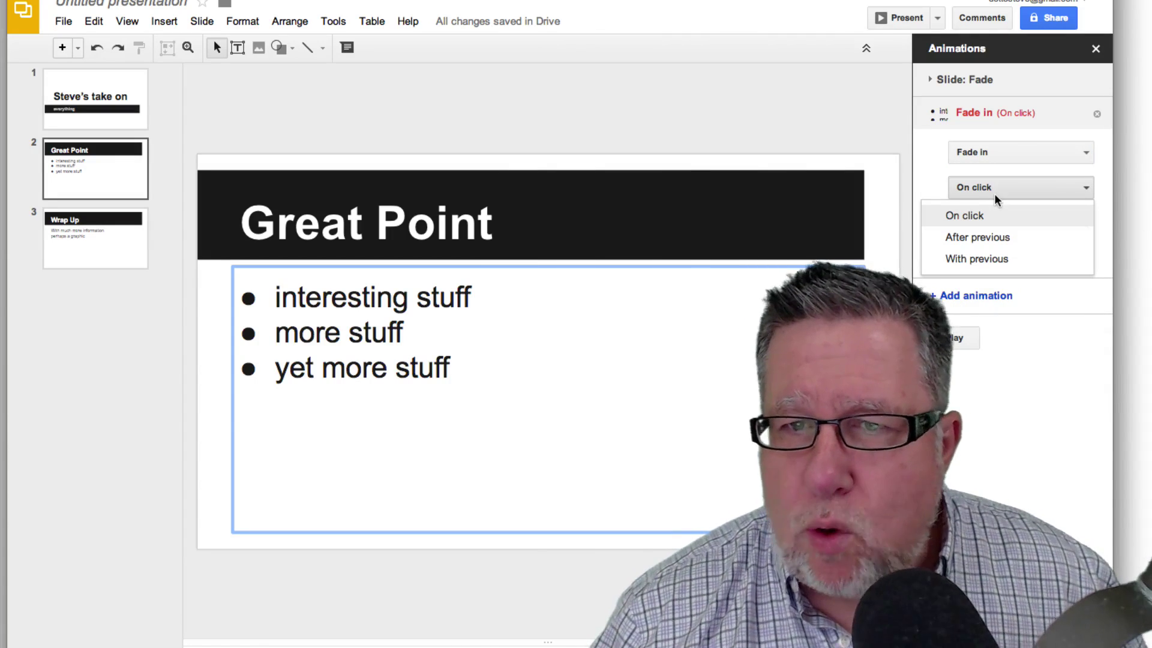
{"action": "left_click", "coordinate": [995, 193]}
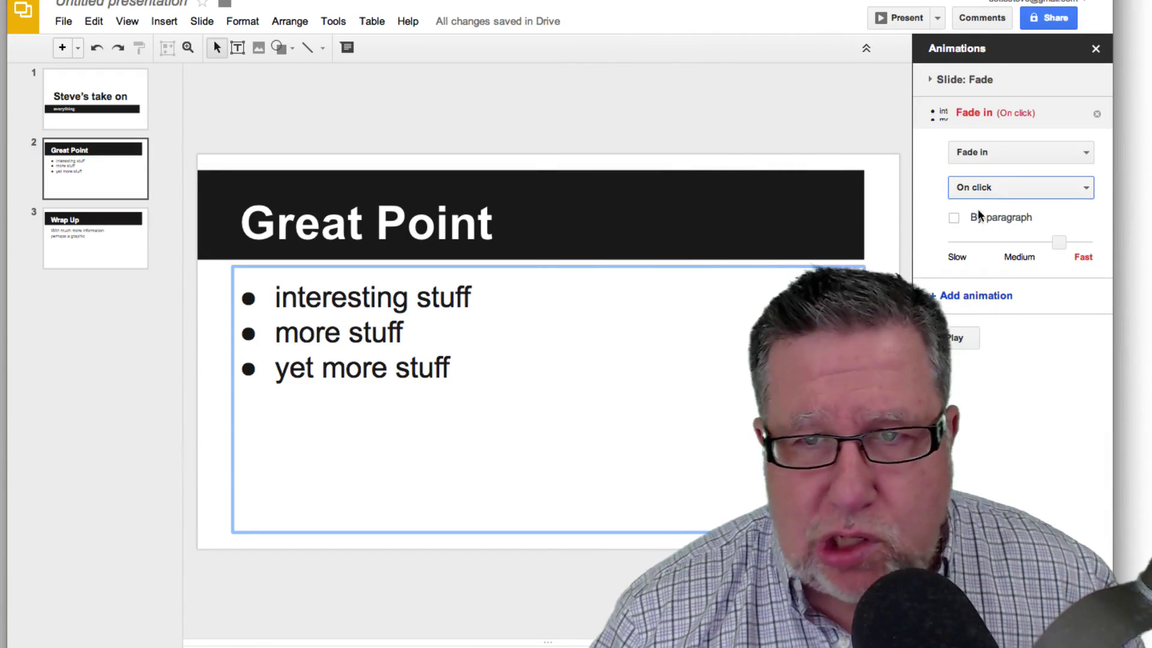
{"action": "left_click", "coordinate": [954, 218]}
{"action": "left_click", "coordinate": [954, 218]}
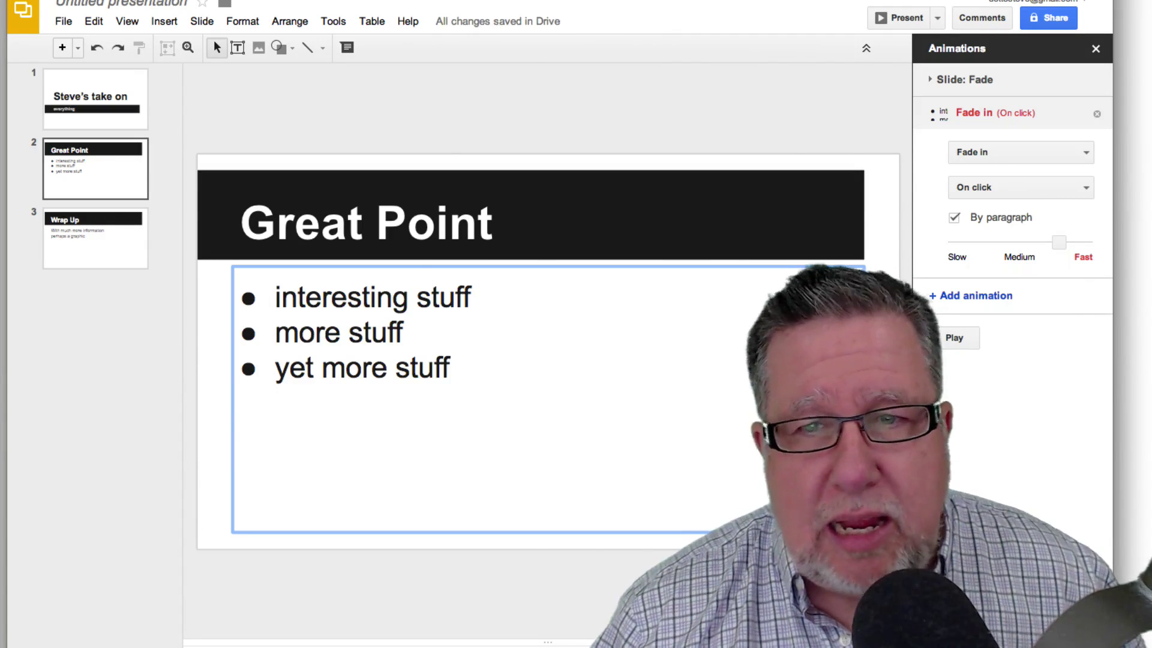
{"action": "left_click", "coordinate": [963, 340]}
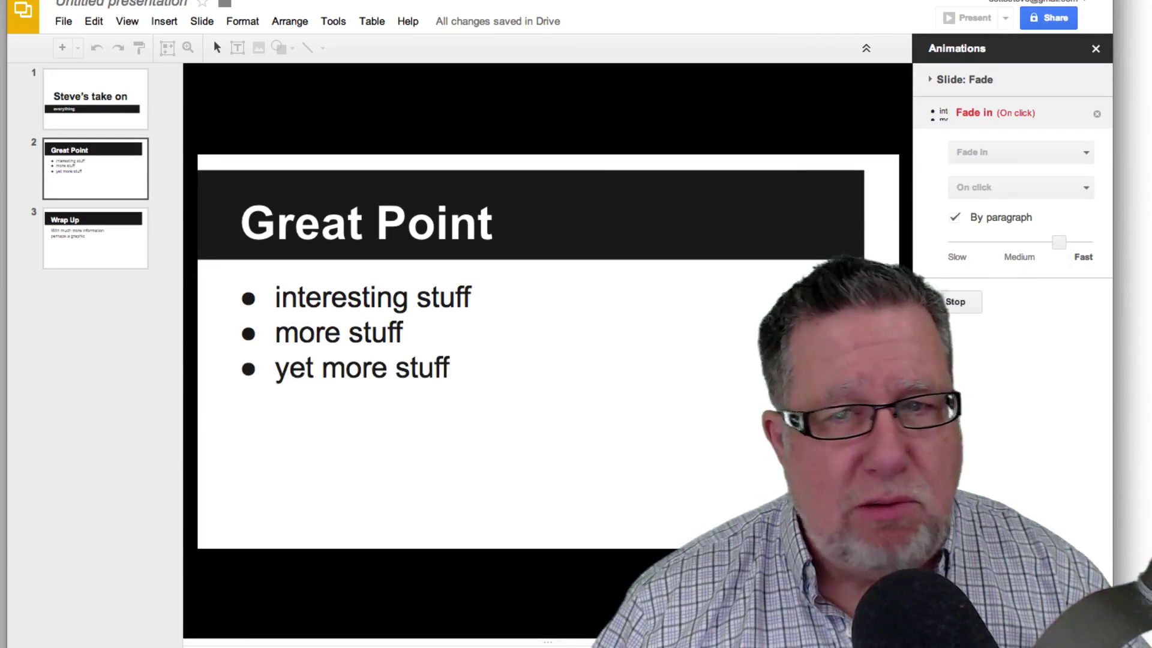
- Turn the Wrap Up slide's two body lines into a numbered list 1 and 2
{"action": "key", "text": "Up"}
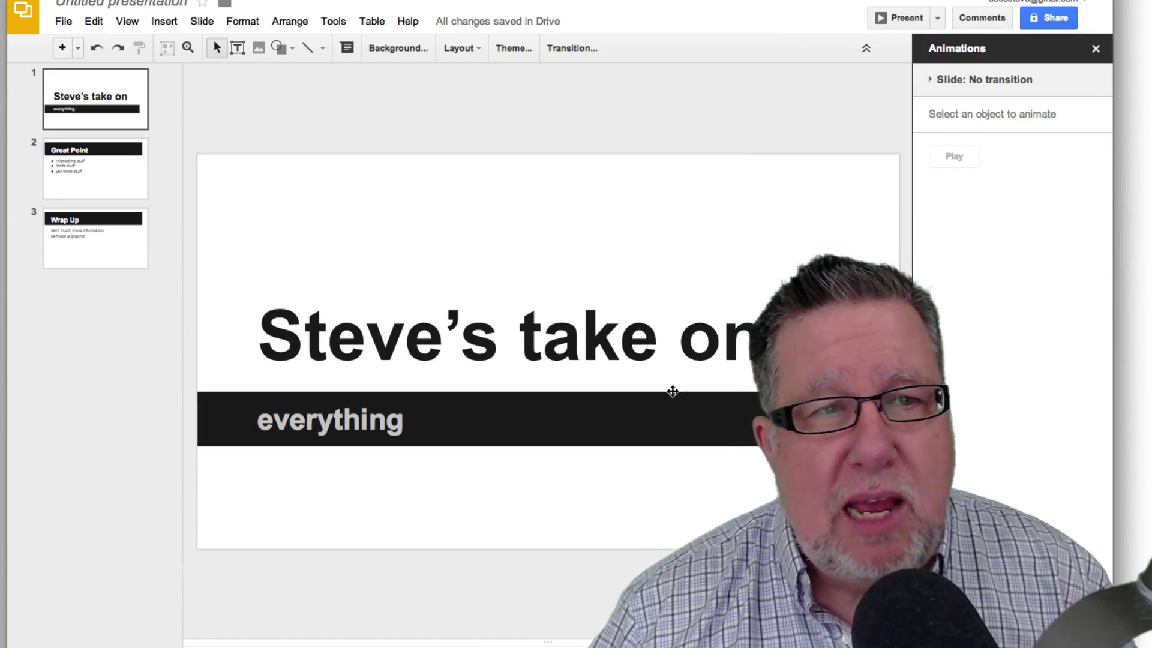
{"action": "left_click", "coordinate": [117, 180]}
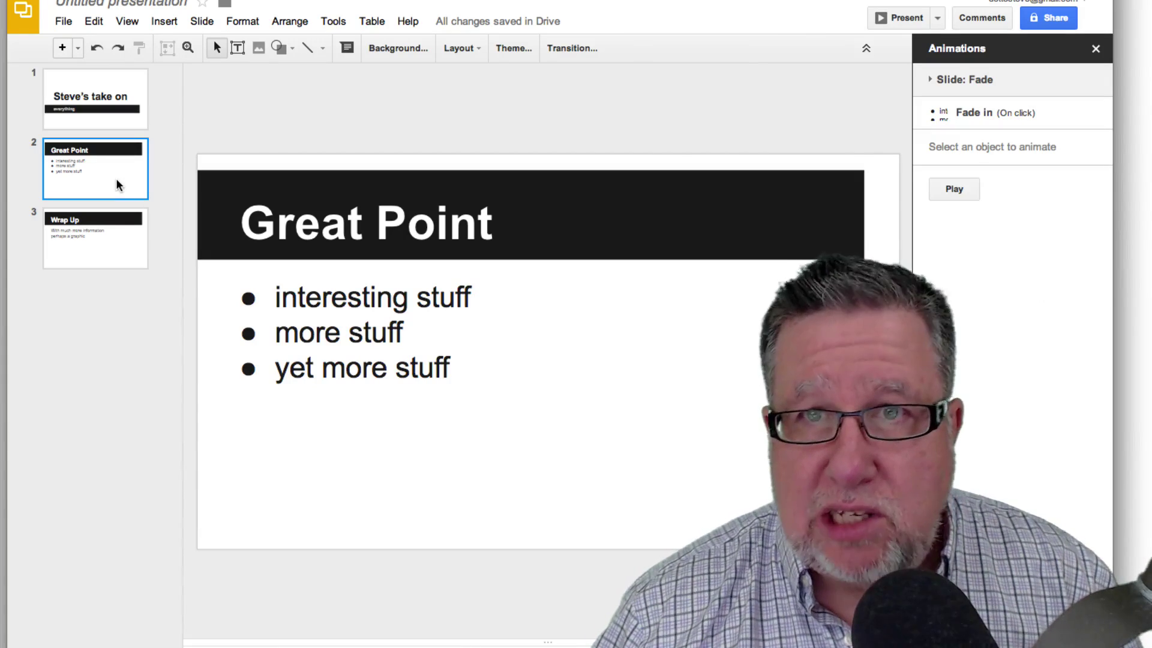
{"action": "left_click", "coordinate": [124, 251]}
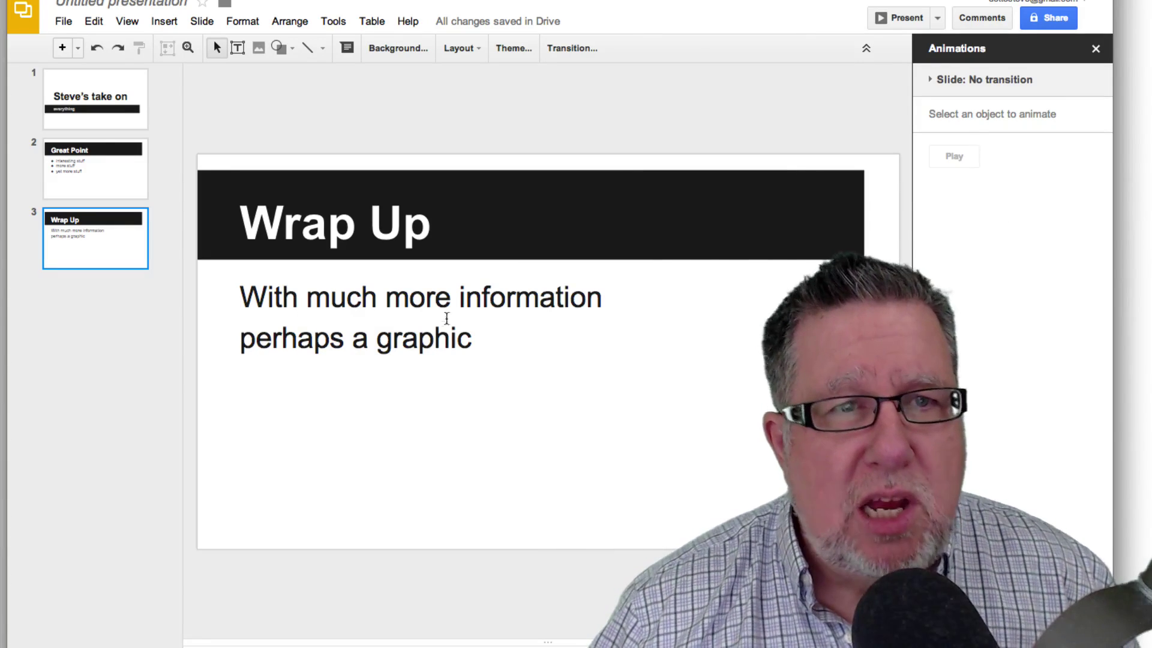
{"action": "left_click", "coordinate": [418, 336]}
{"action": "left_click_drag", "start_coordinate": [427, 338], "coordinate": [245, 283]}
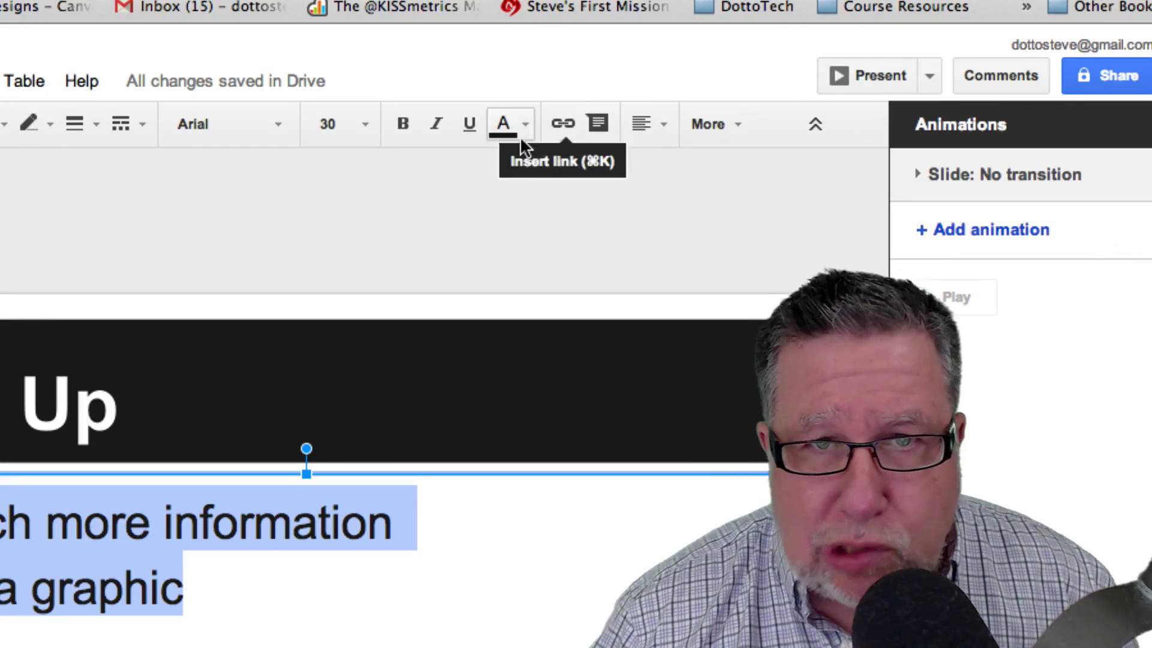
{"action": "left_click", "coordinate": [729, 131]}
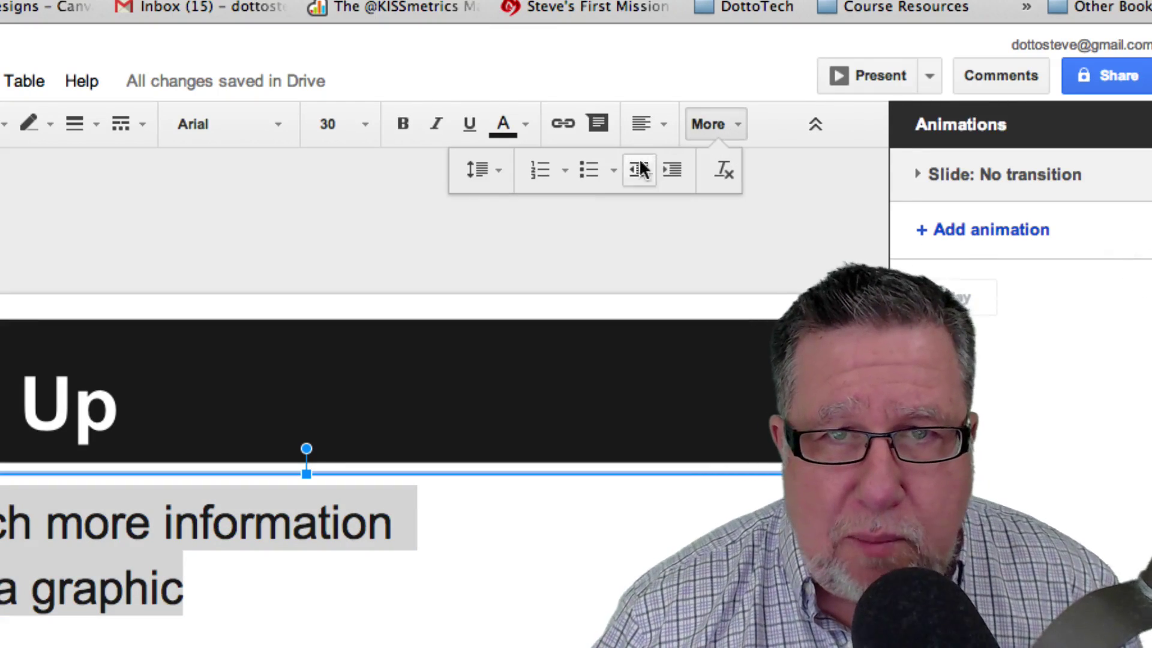
{"action": "left_click", "coordinate": [533, 174]}
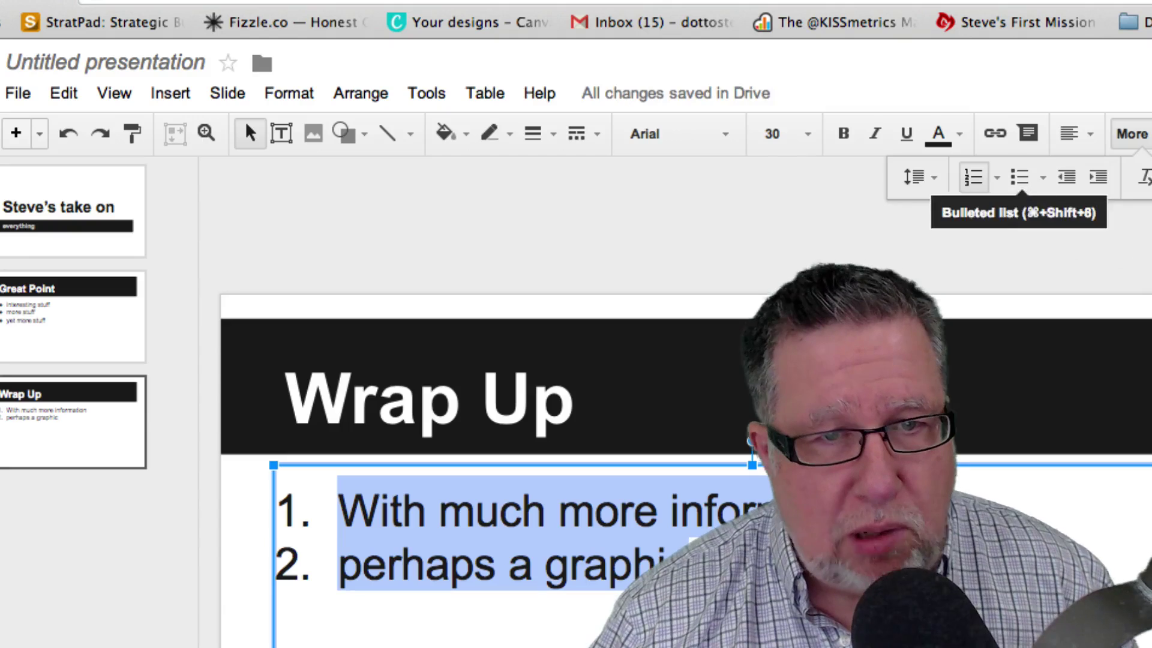
{"action": "left_click", "coordinate": [741, 262]}
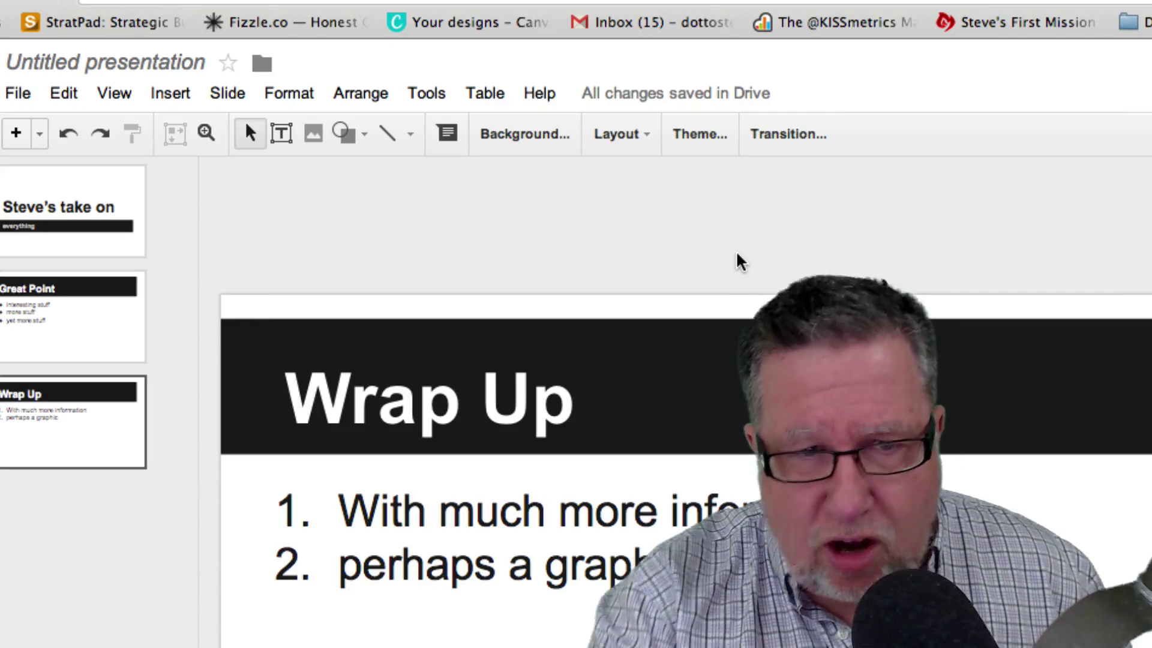
- Upload evernote_logo_3876.gif onto the Wrap Up slide and position it below the list
{"action": "left_click", "coordinate": [314, 133]}
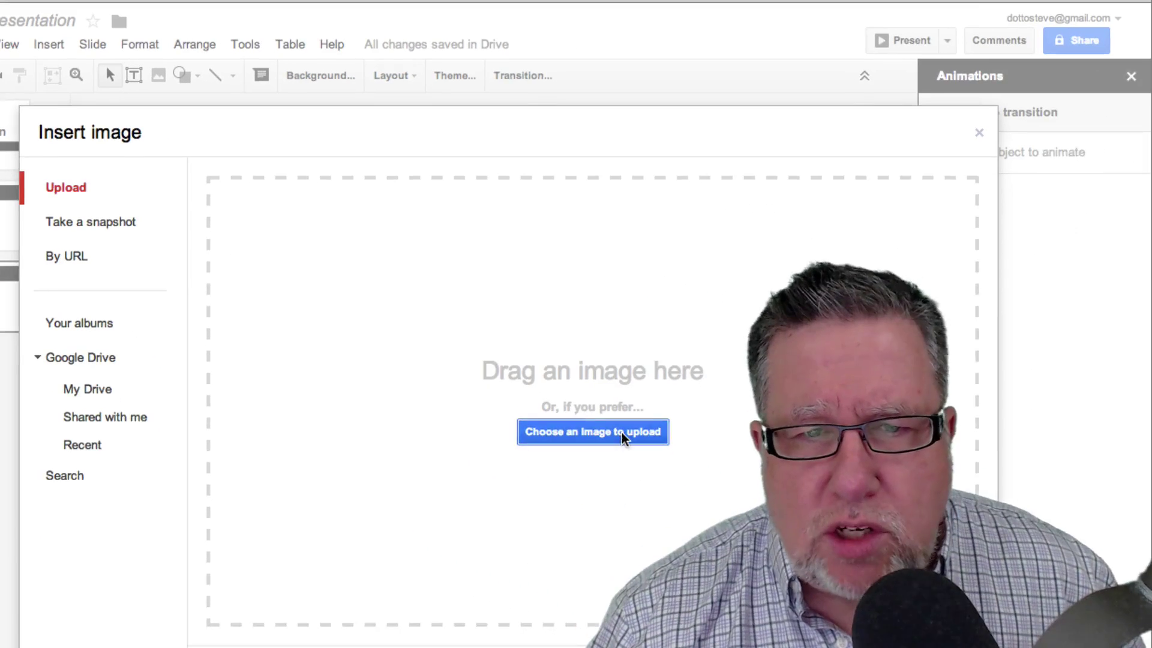
{"action": "left_click", "coordinate": [921, 607]}
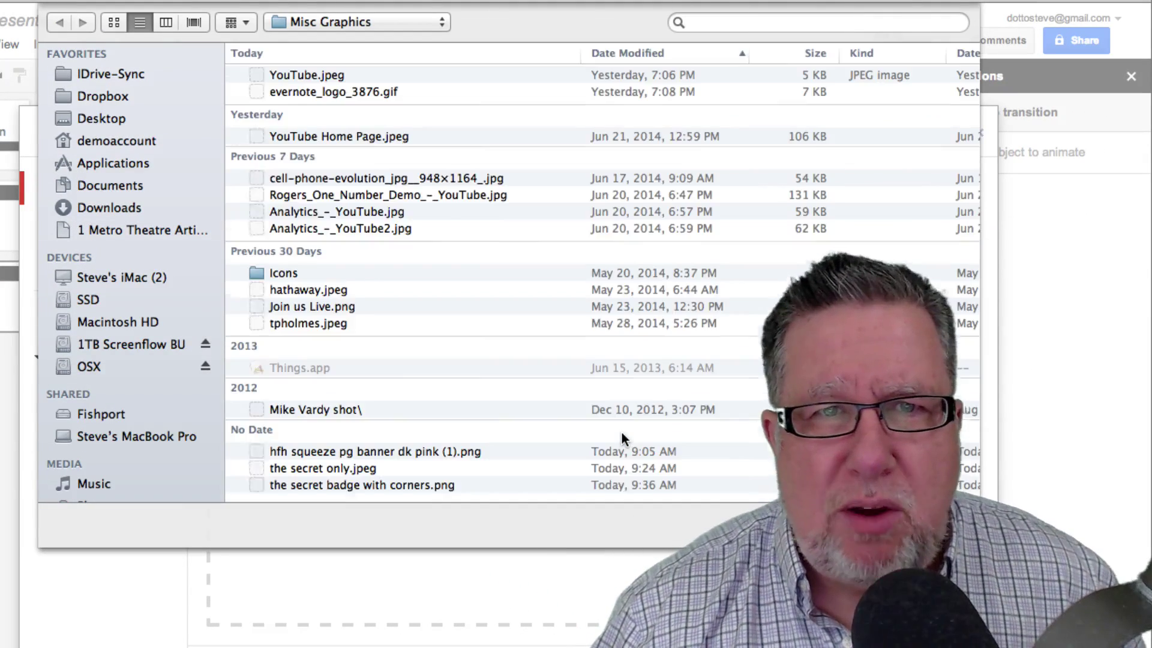
{"action": "left_click", "coordinate": [307, 91]}
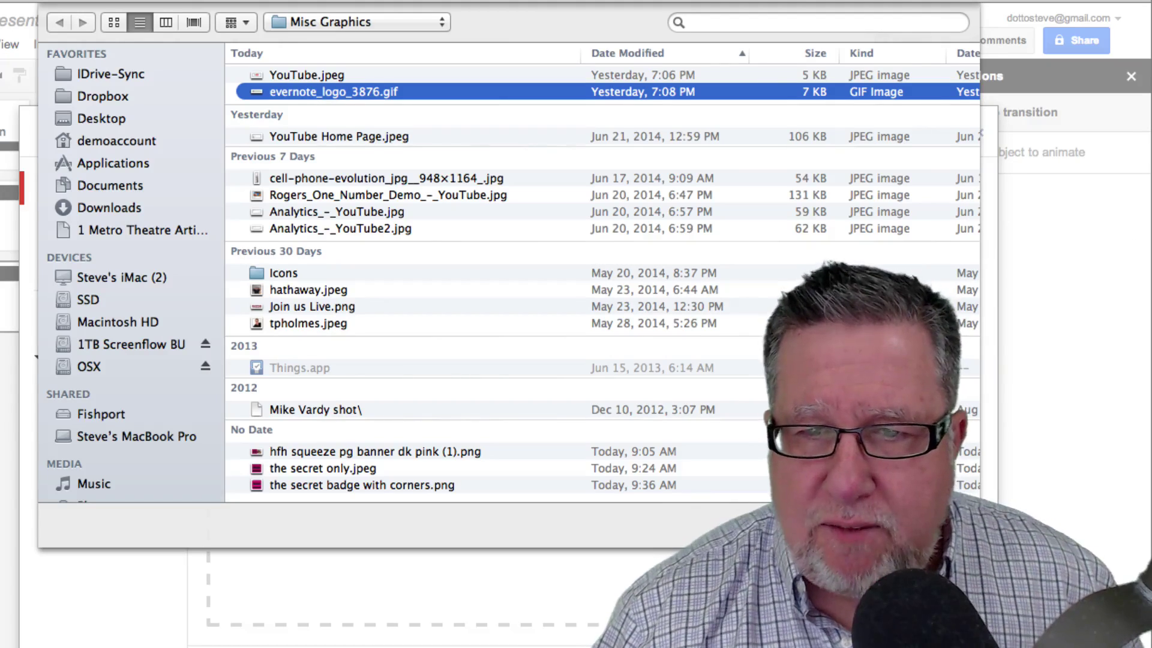
{"action": "key", "text": "Return"}
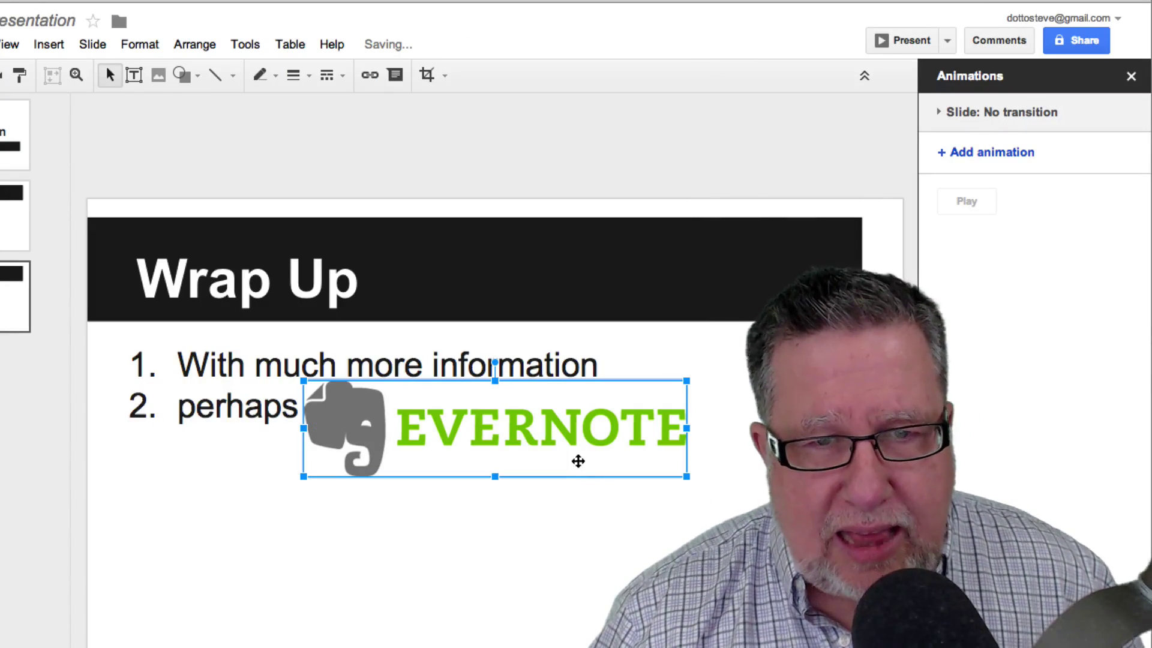
{"action": "left_click_drag", "start_coordinate": [578, 461], "coordinate": [565, 604]}
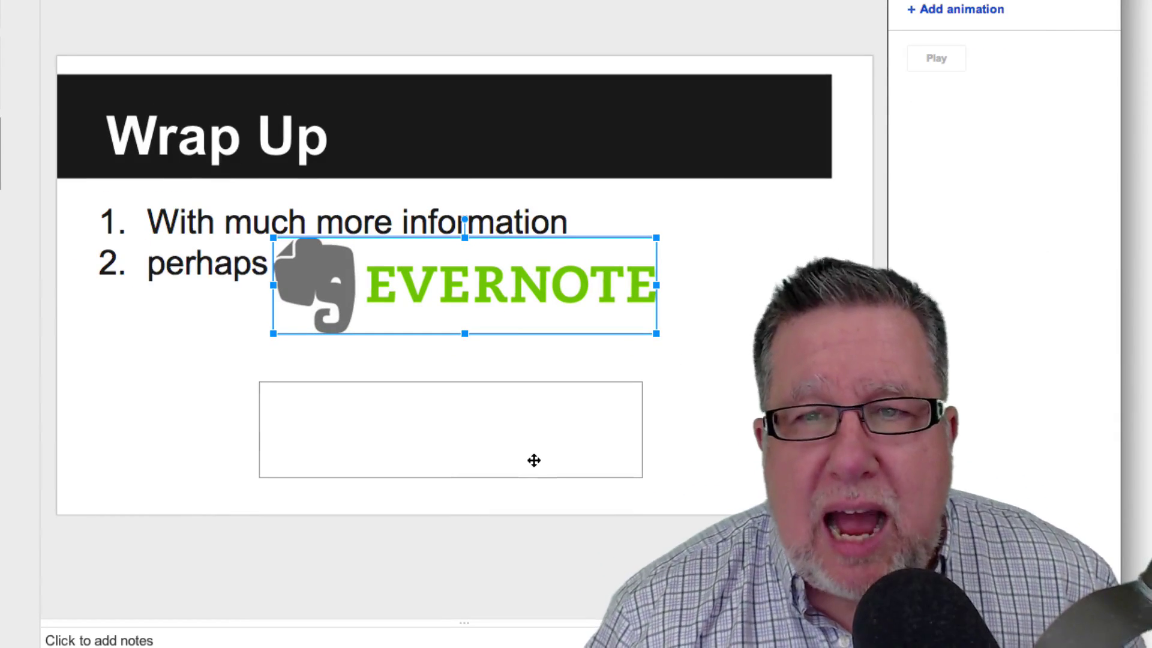
{"action": "left_click_drag", "start_coordinate": [533, 460], "coordinate": [534, 460]}
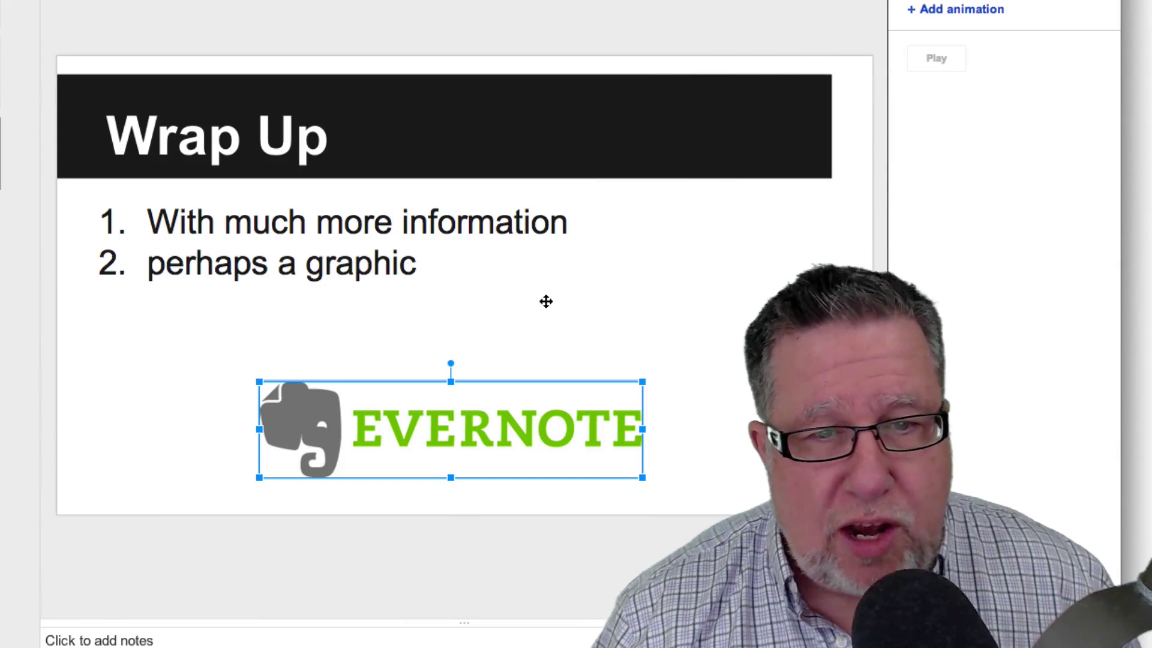
{"action": "right_click", "coordinate": [532, 412]}
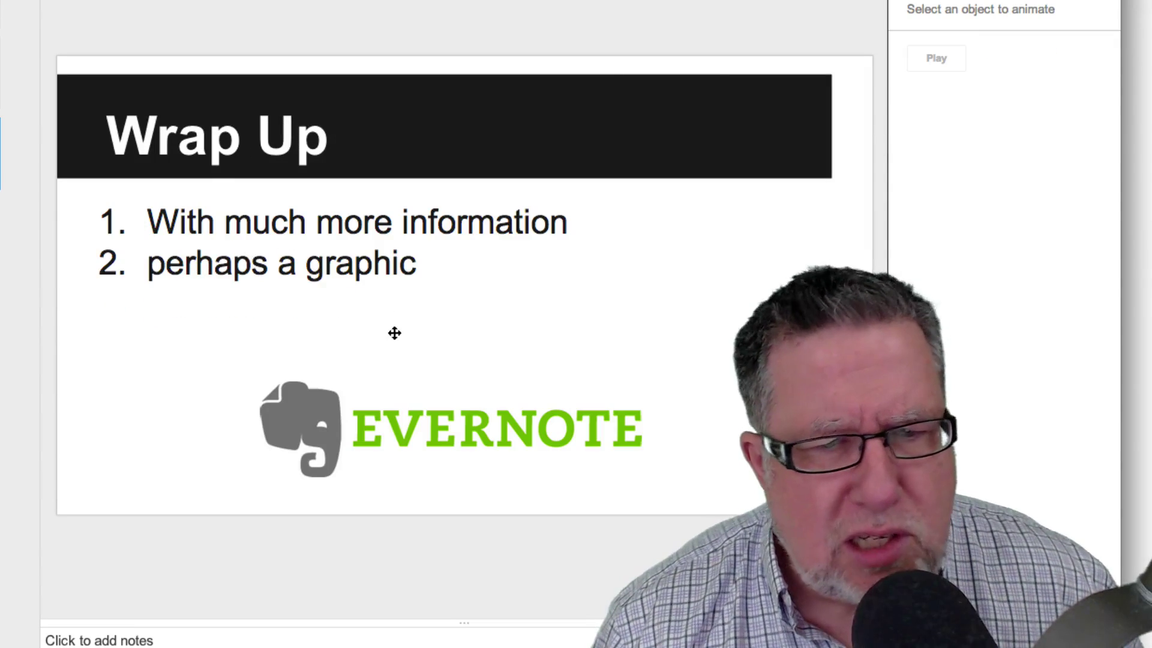
{"action": "right_click", "coordinate": [469, 431]}
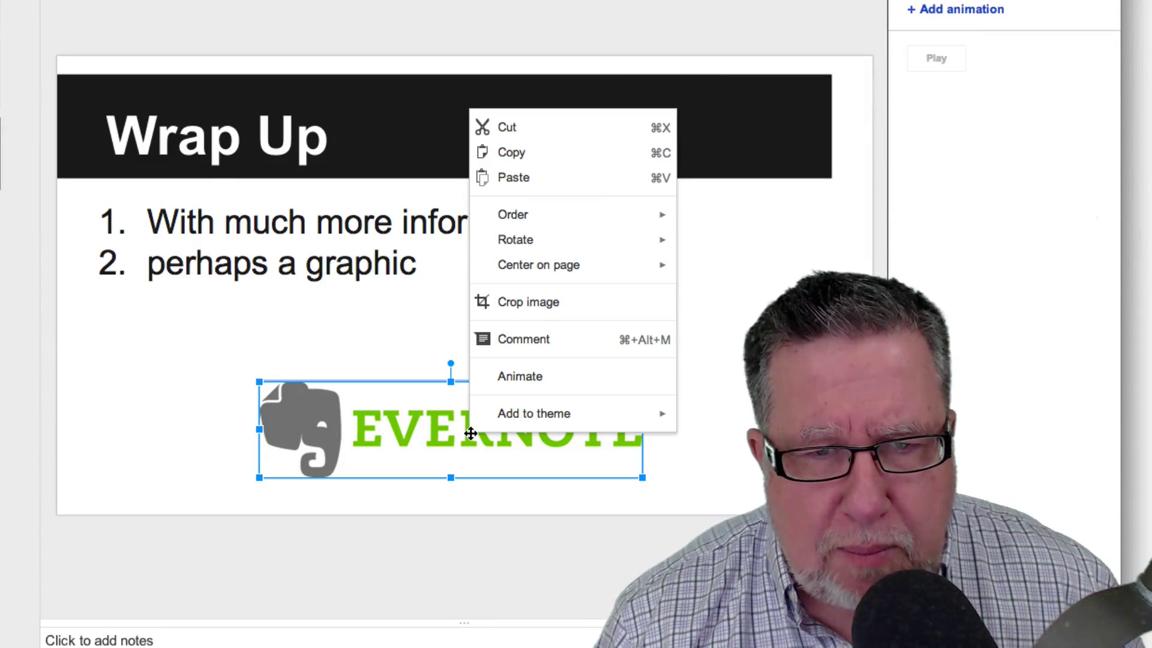
{"action": "mouse_move", "coordinate": [521, 419]}
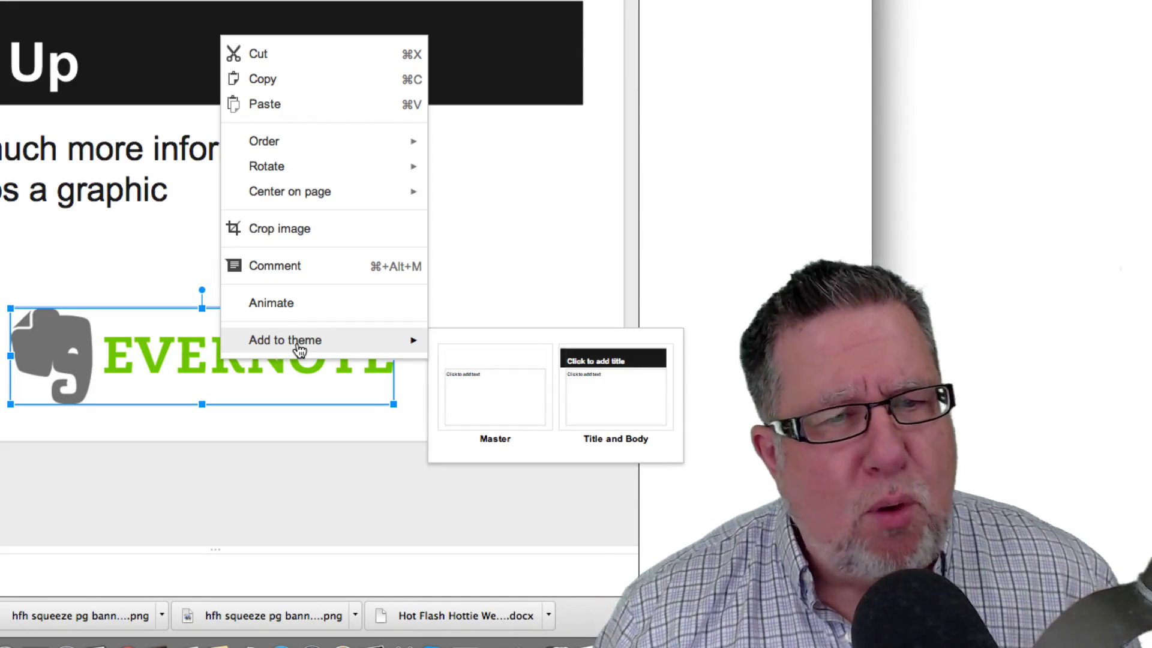
{"action": "left_click", "coordinate": [5, 323]}
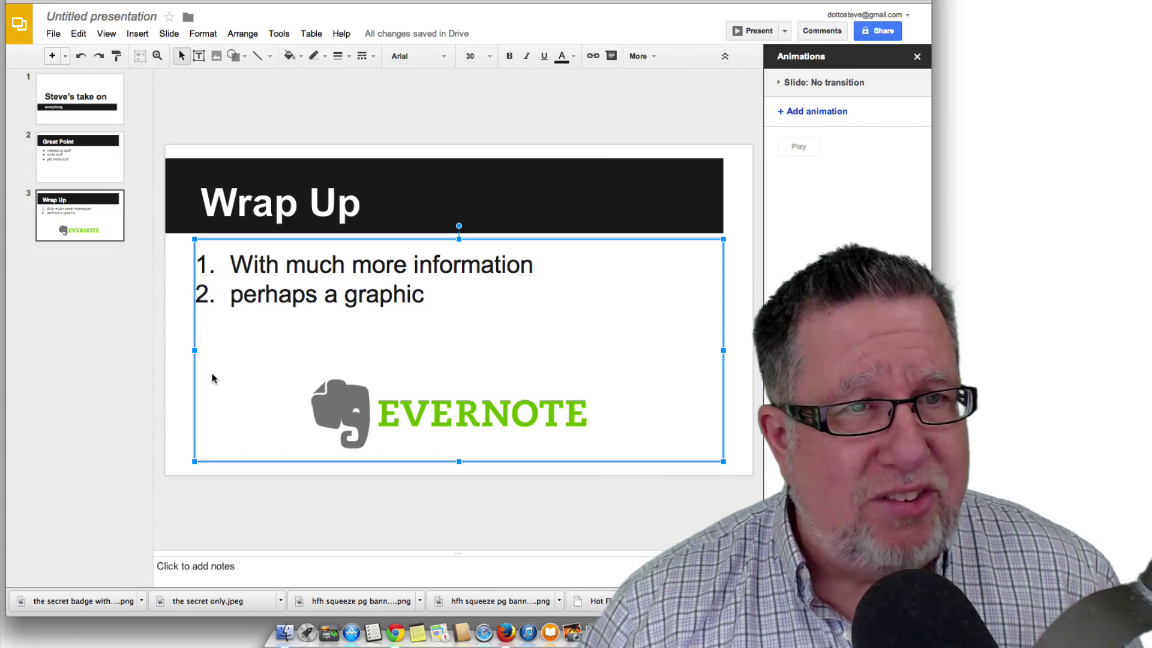
{"action": "left_click", "coordinate": [137, 34]}
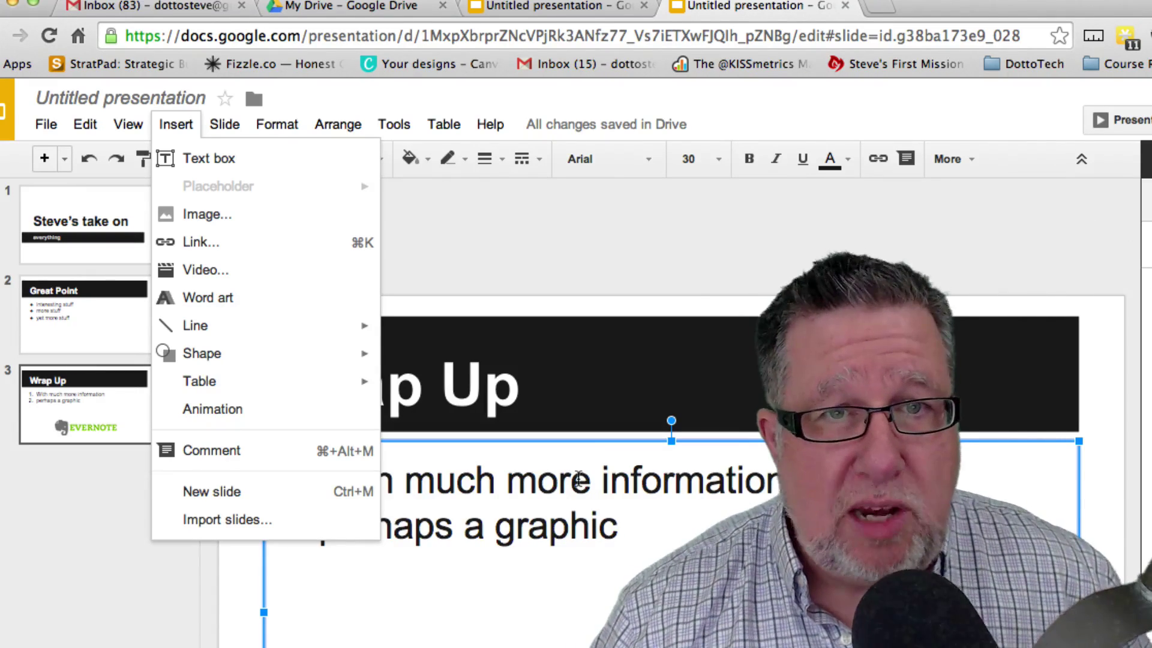
{"action": "left_click", "coordinate": [710, 273]}
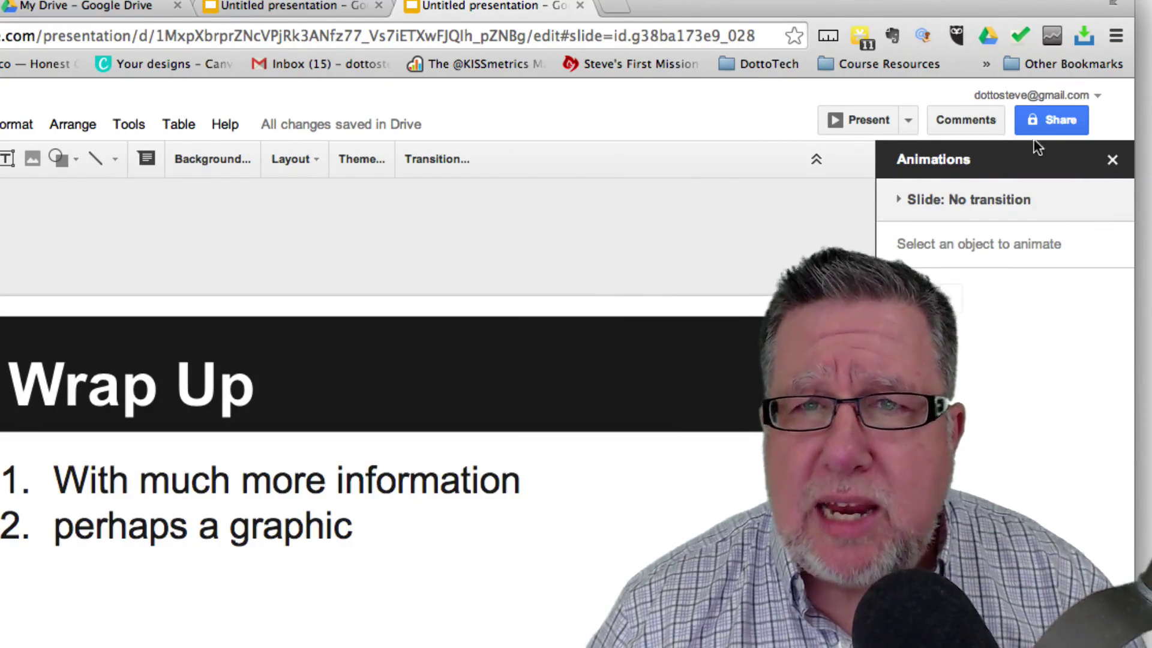
{"action": "left_click", "coordinate": [1053, 119]}
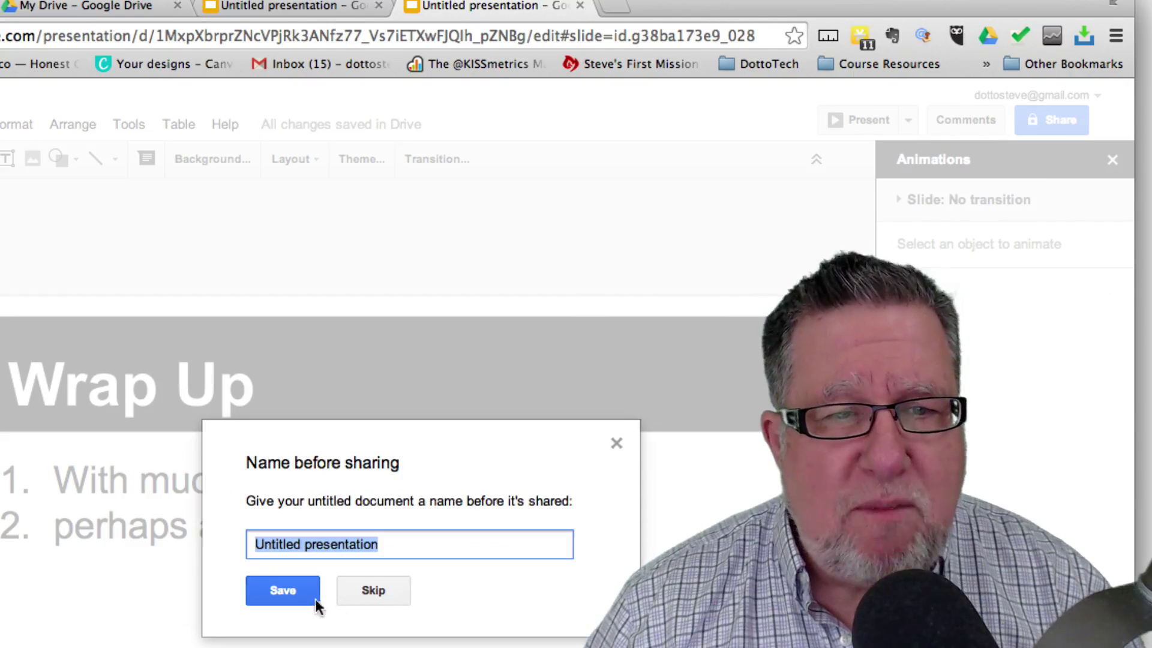
{"action": "left_click", "coordinate": [299, 593]}
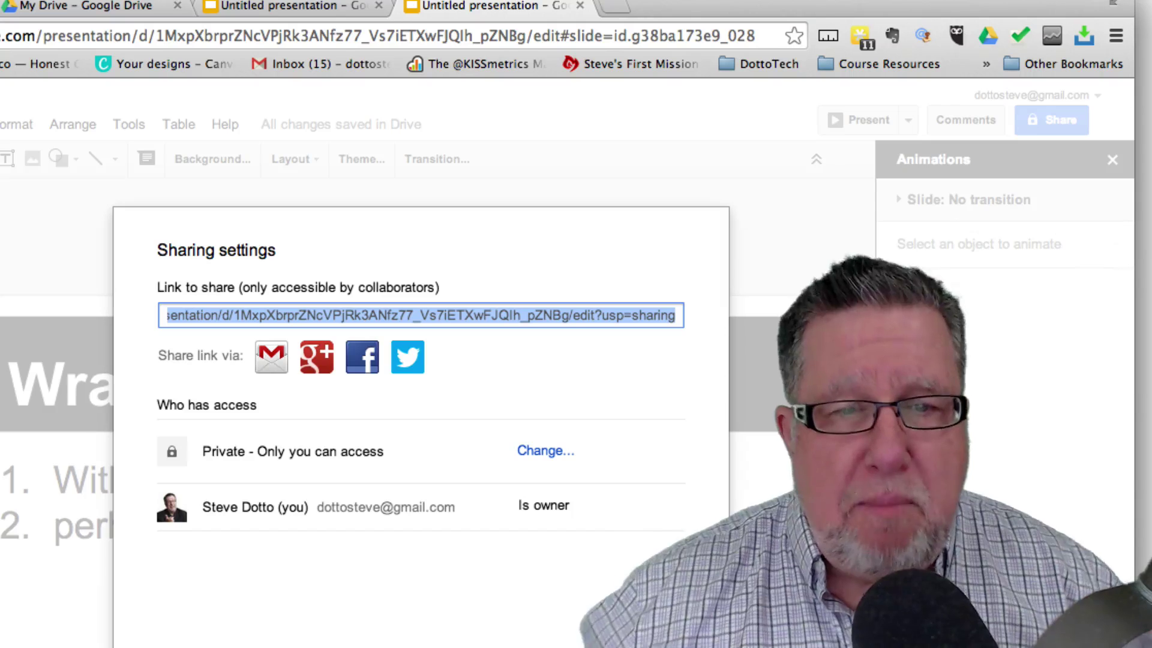
{"action": "key", "text": "Escape"}
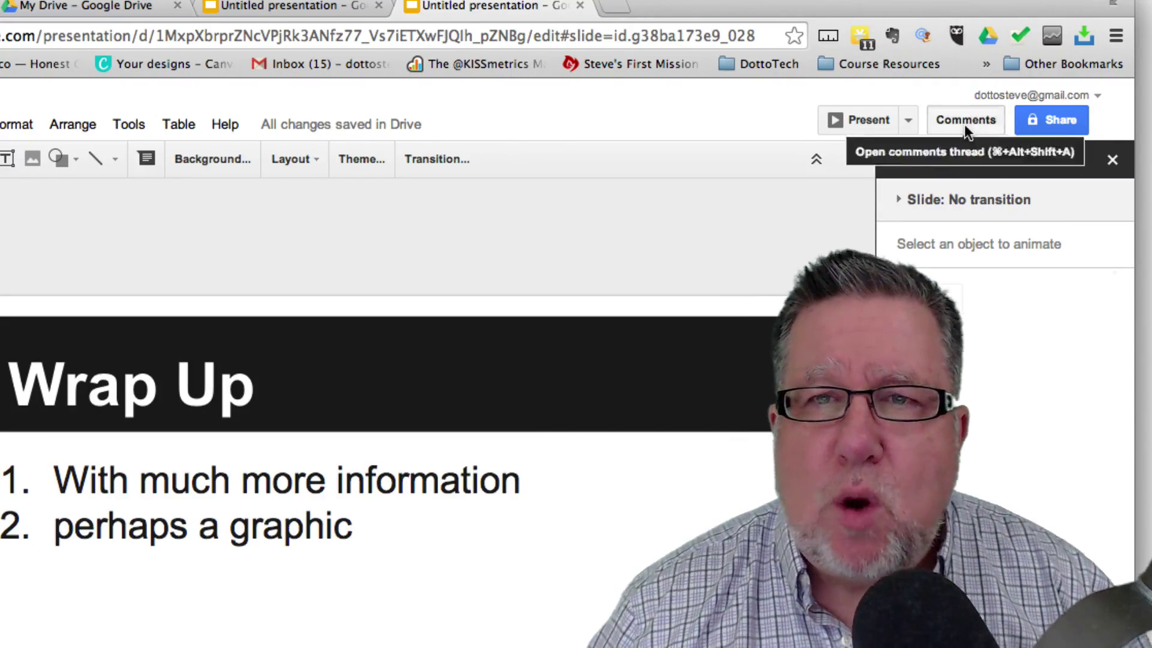
{"action": "left_click", "coordinate": [964, 121]}
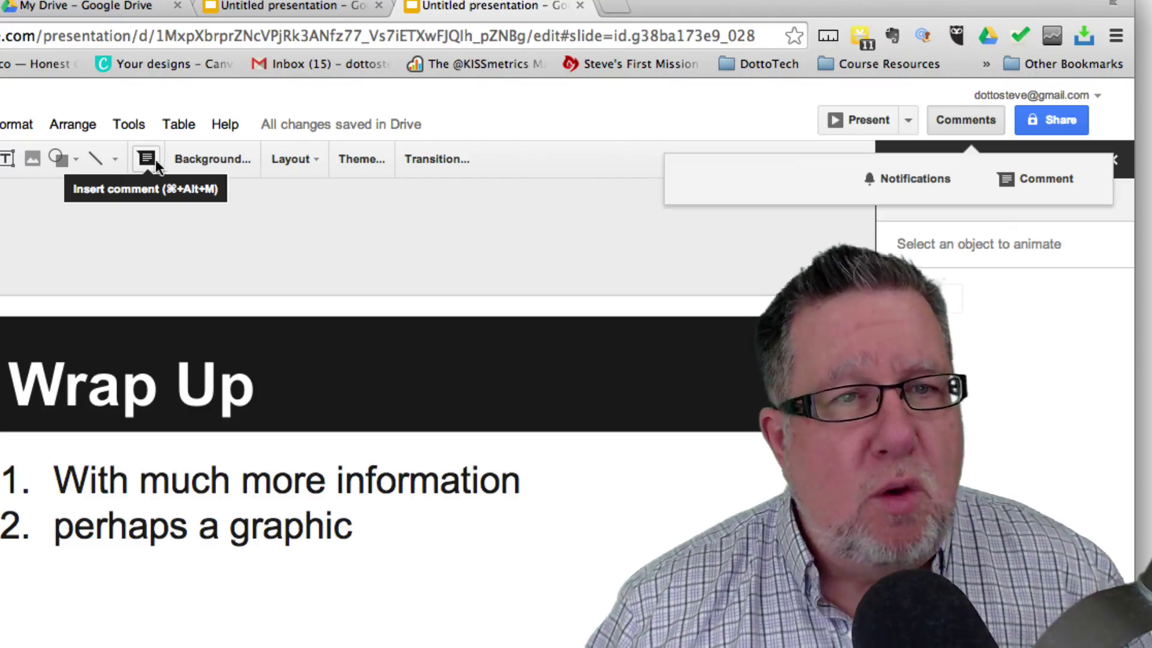
{"action": "left_click", "coordinate": [301, 236]}
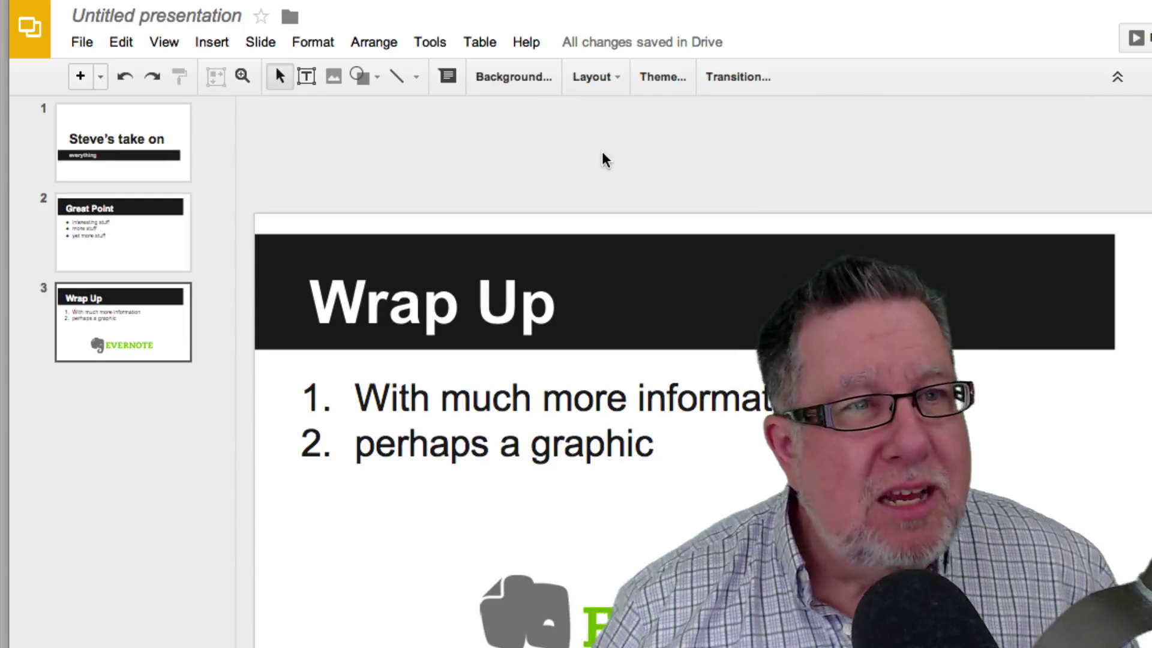
- Show the Download as formats: PowerPoint, PDF, SVG, PNG, JPEG and plain text
{"action": "left_click", "coordinate": [80, 44]}
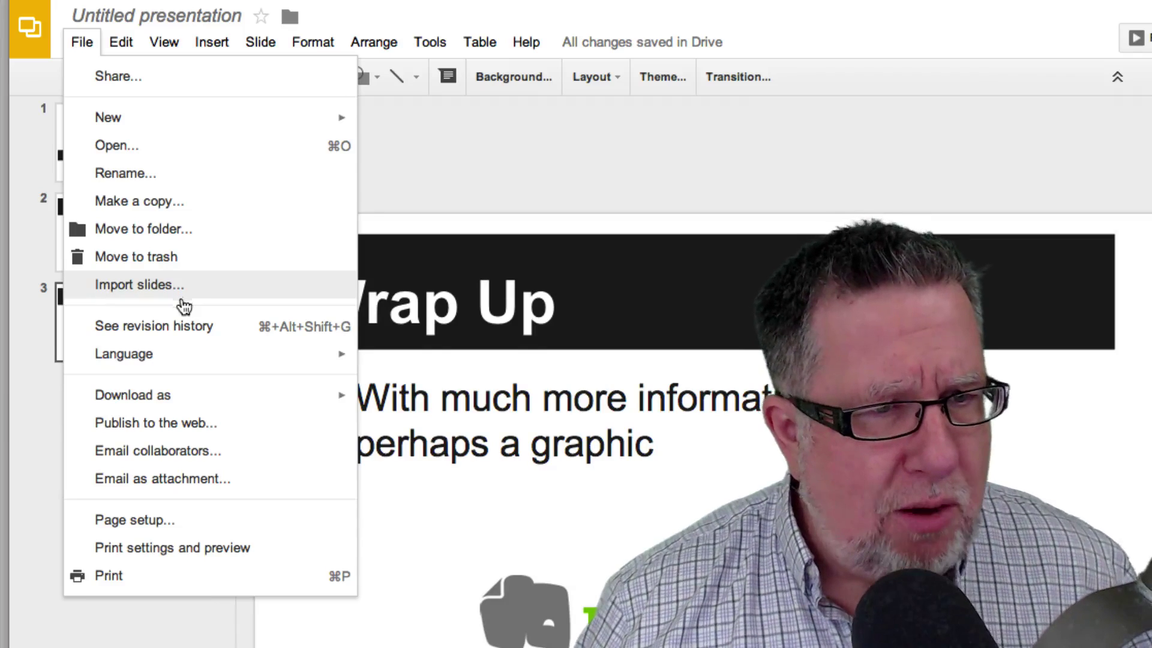
{"action": "mouse_move", "coordinate": [188, 395]}
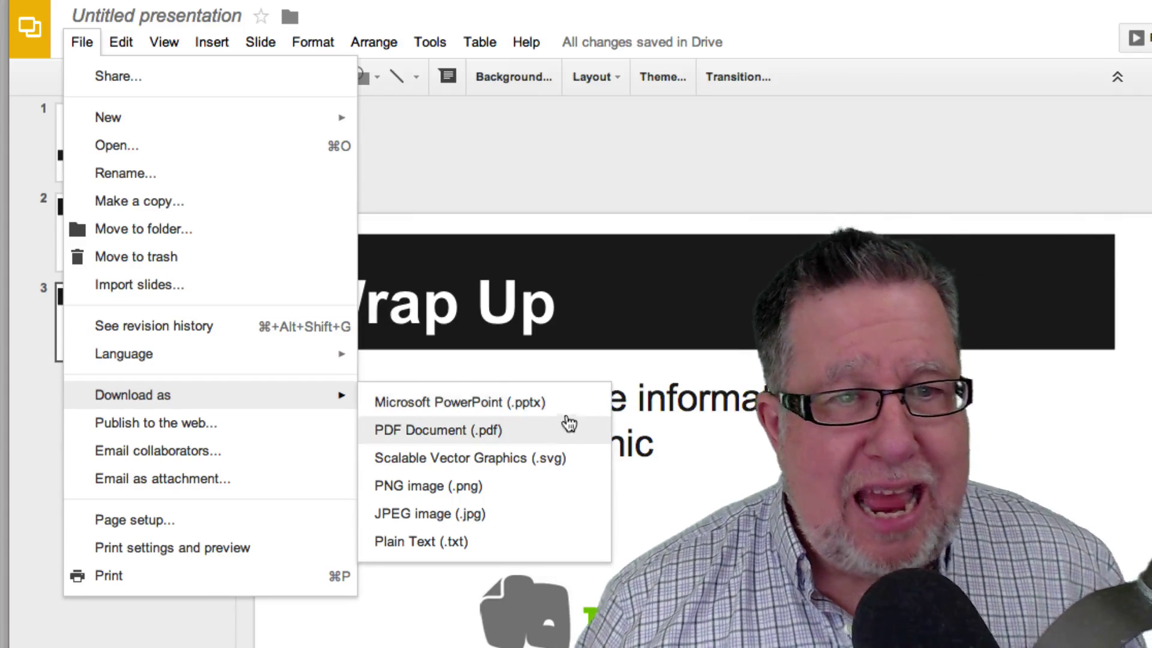